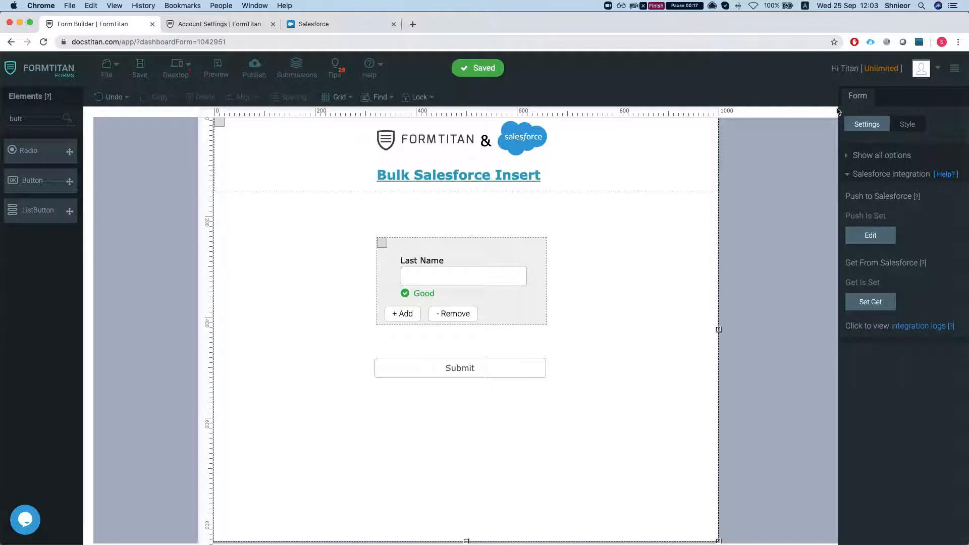
# Step: Open the Create Contacts object in the form's Salesforce push settings and examine its Create action and bulk mode option
pyautogui.click(870, 237)
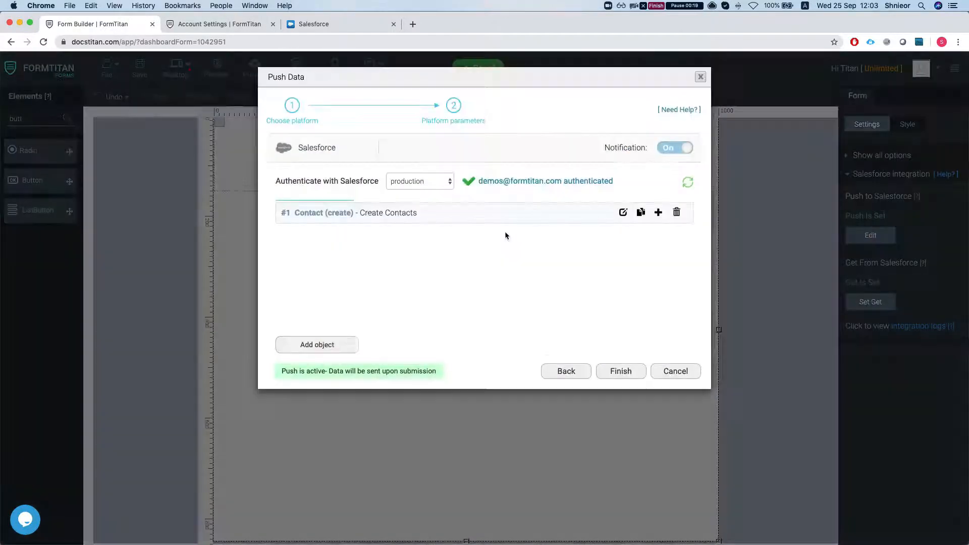
pyautogui.click(624, 213)
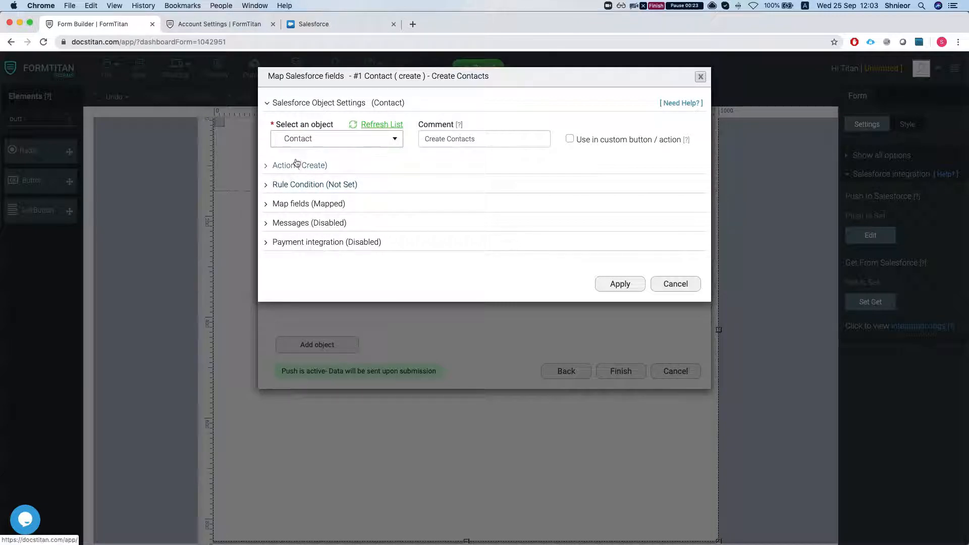
pyautogui.click(314, 166)
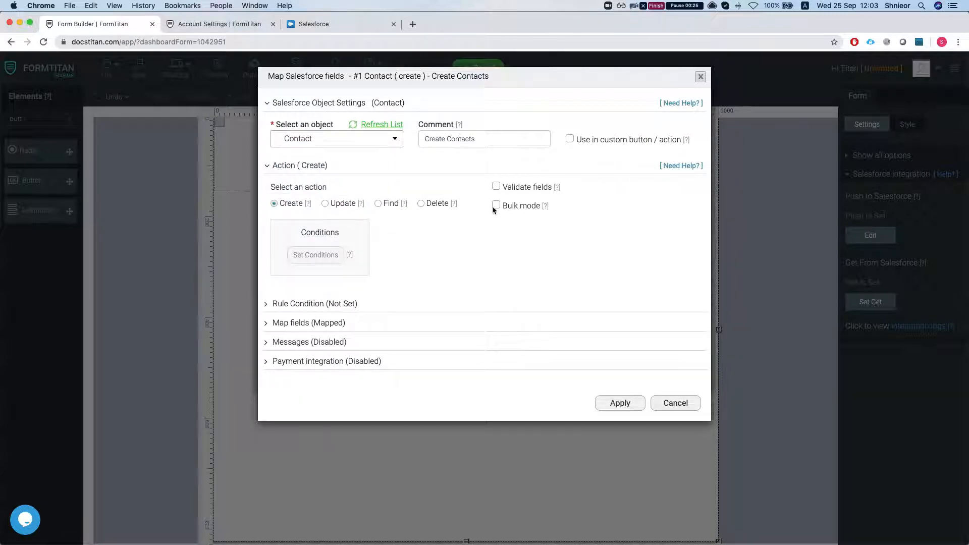
pyautogui.moveTo(505, 207); pyautogui.dragTo(538, 206)
pyautogui.click(473, 240)
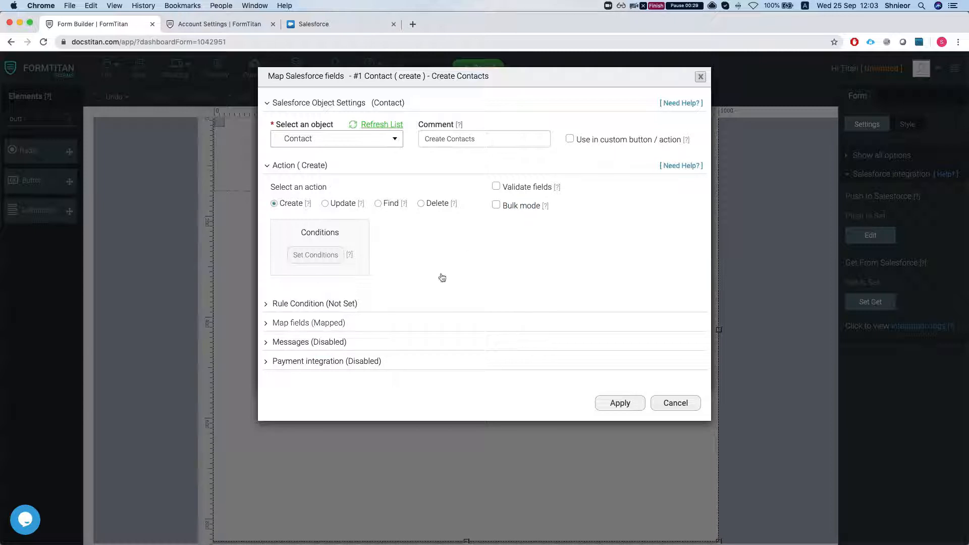
# Step: Review the Last Name field mapping for the Create Contacts object, apply it and finish the push setup
pyautogui.click(294, 325)
pyautogui.click(322, 375)
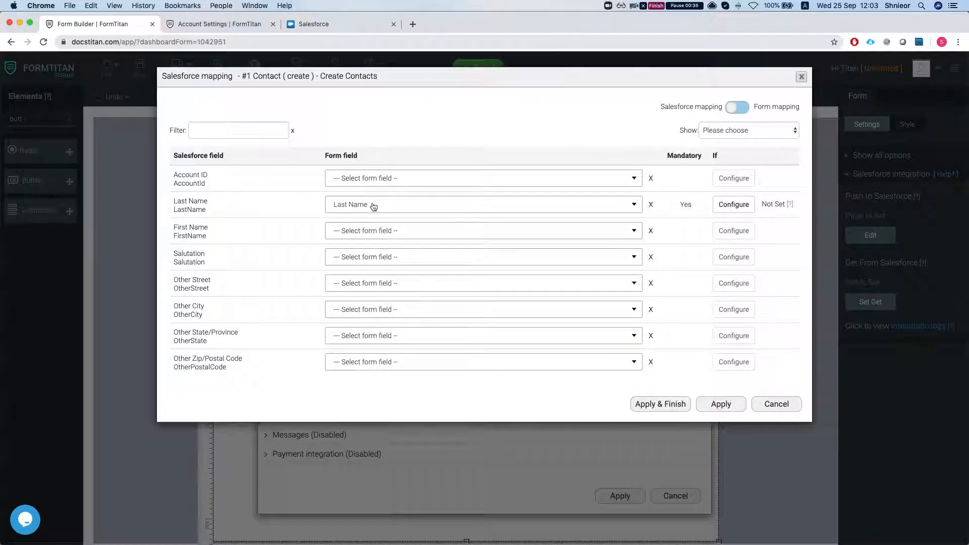
pyautogui.moveTo(205, 208); pyautogui.dragTo(184, 202)
pyautogui.click(185, 202)
pyautogui.click(669, 405)
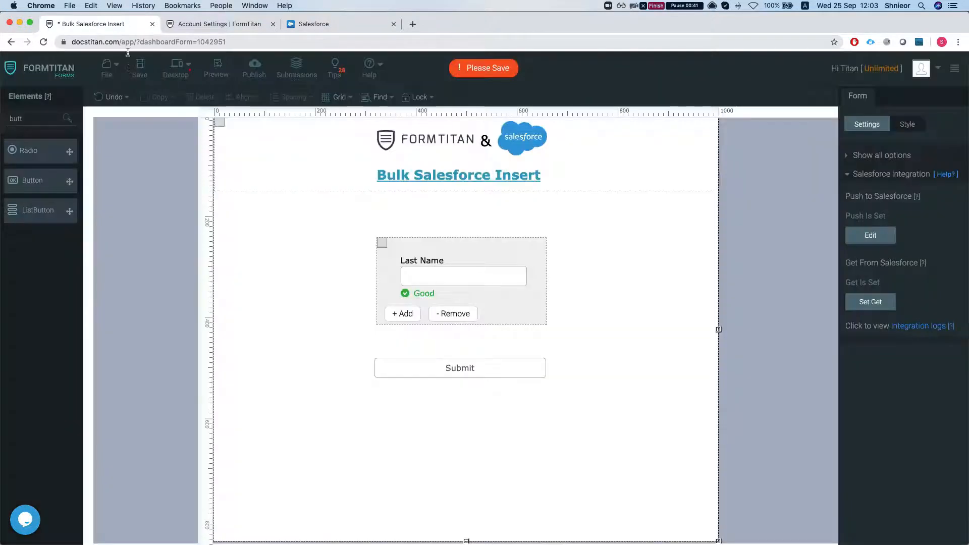
# Step: Publish the form, open its live page and submit three repeated Last Name entries, beginning with "first" and ending with "third"
pyautogui.click(257, 70)
pyautogui.click(632, 118)
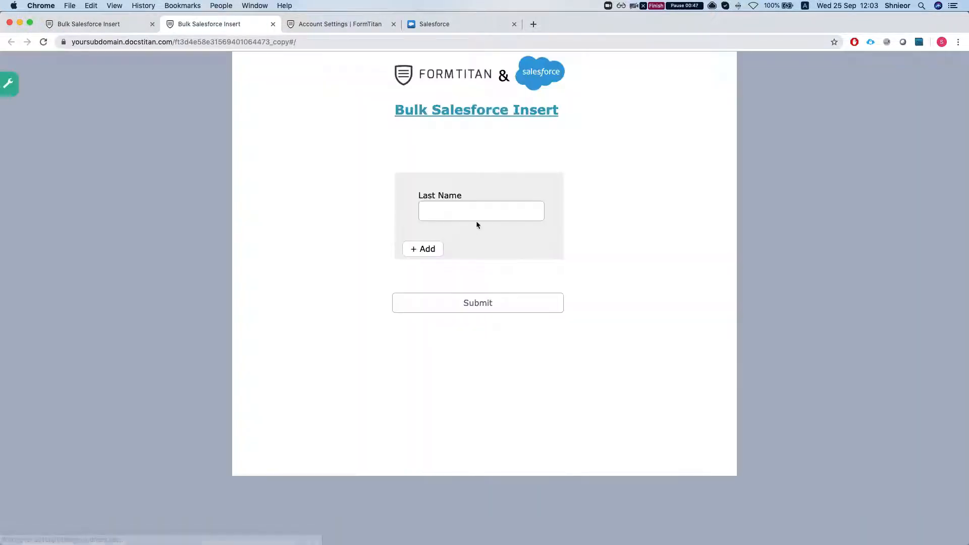
pyautogui.click(478, 215)
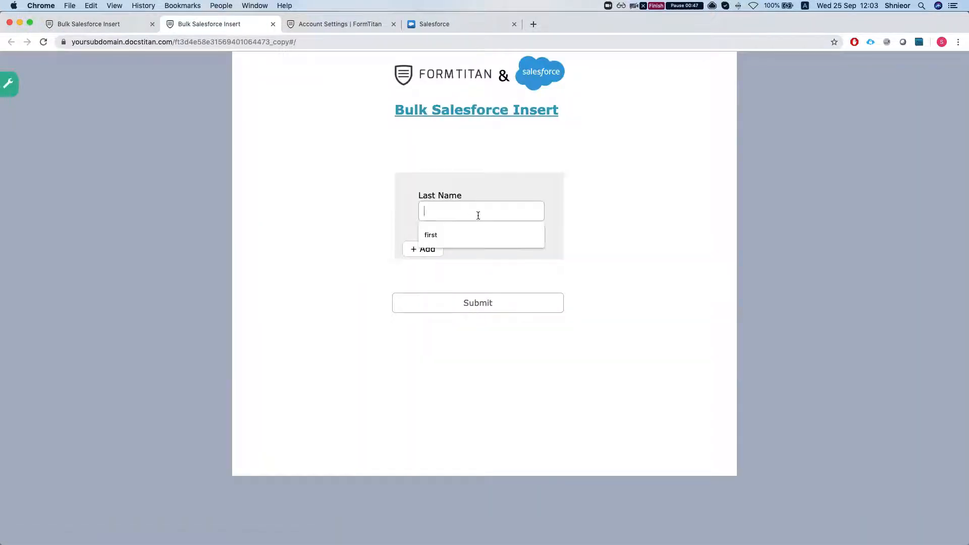
pyautogui.click(445, 236)
pyautogui.click(455, 205)
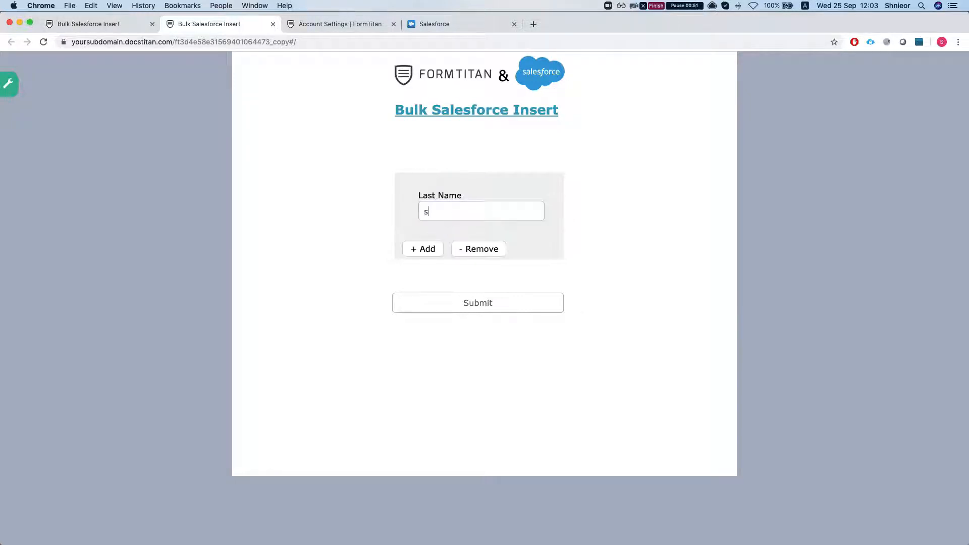
pyautogui.click(419, 248)
pyautogui.click(476, 302)
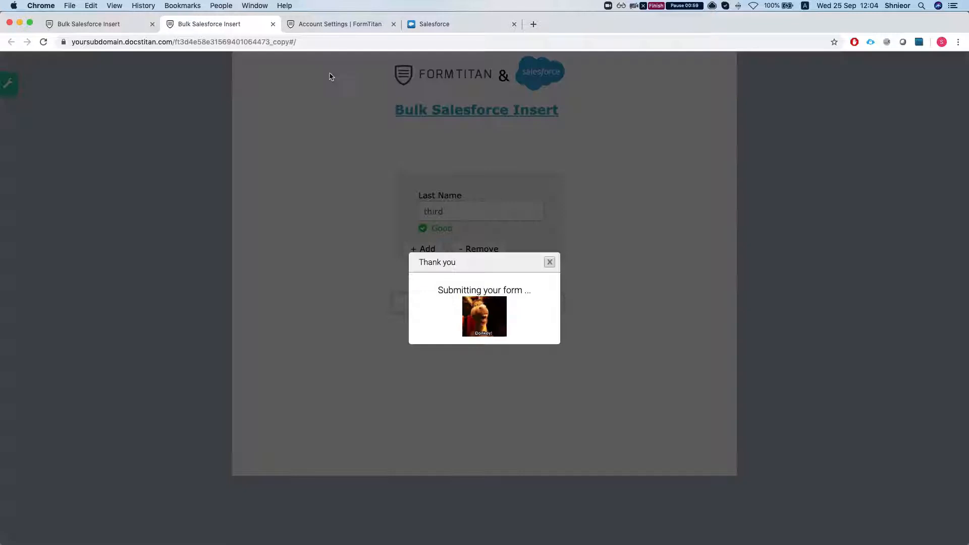
# Step: Reload the push logs and examine the entries for the submitted form
pyautogui.click(336, 26)
pyautogui.press('super+r')
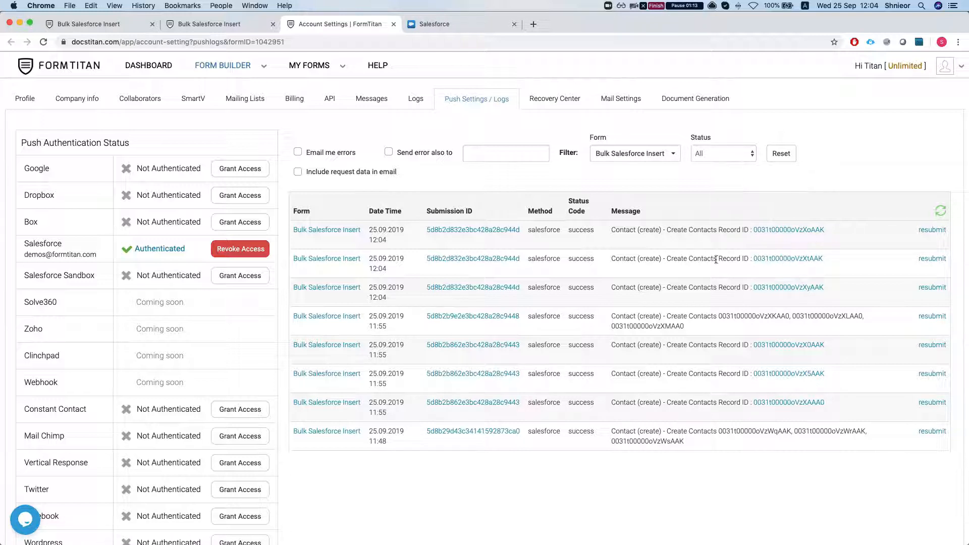
# Step: Enable bulk mode for the Create Contacts action in the Salesforce push settings and finish the setup
pyautogui.click(129, 23)
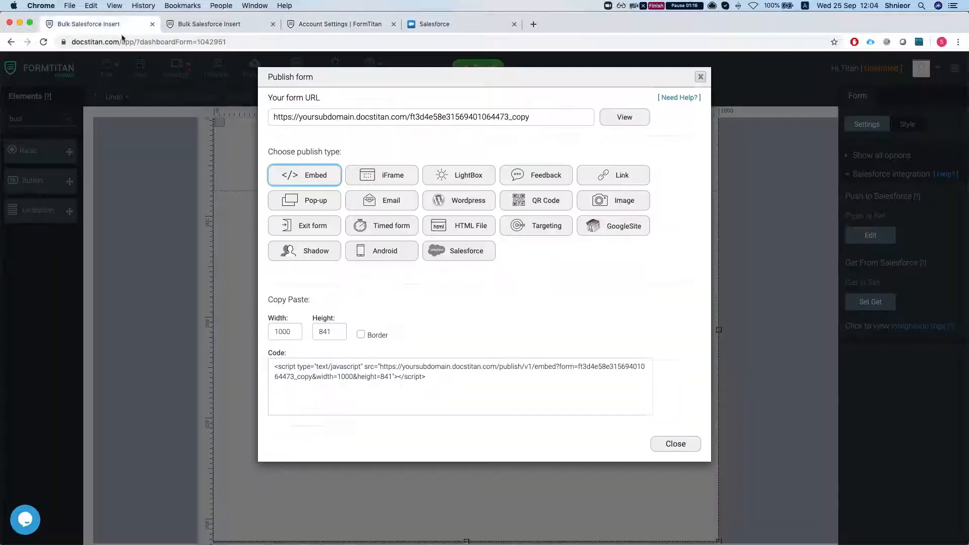
pyautogui.click(700, 77)
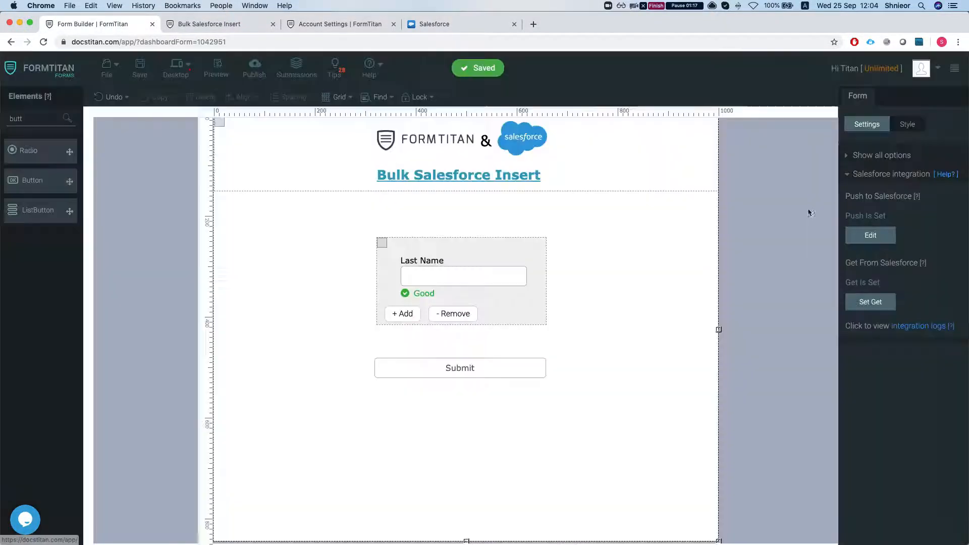
pyautogui.click(868, 235)
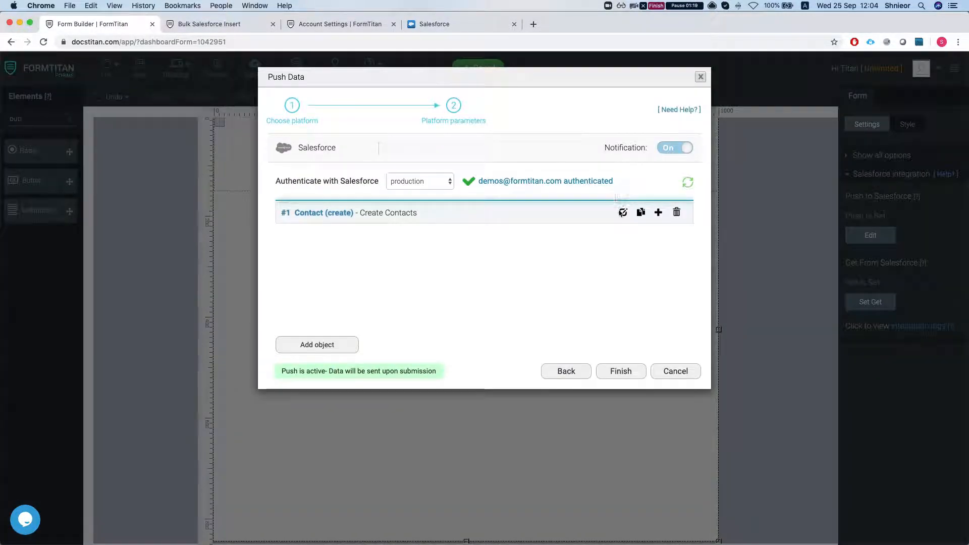
pyautogui.click(622, 212)
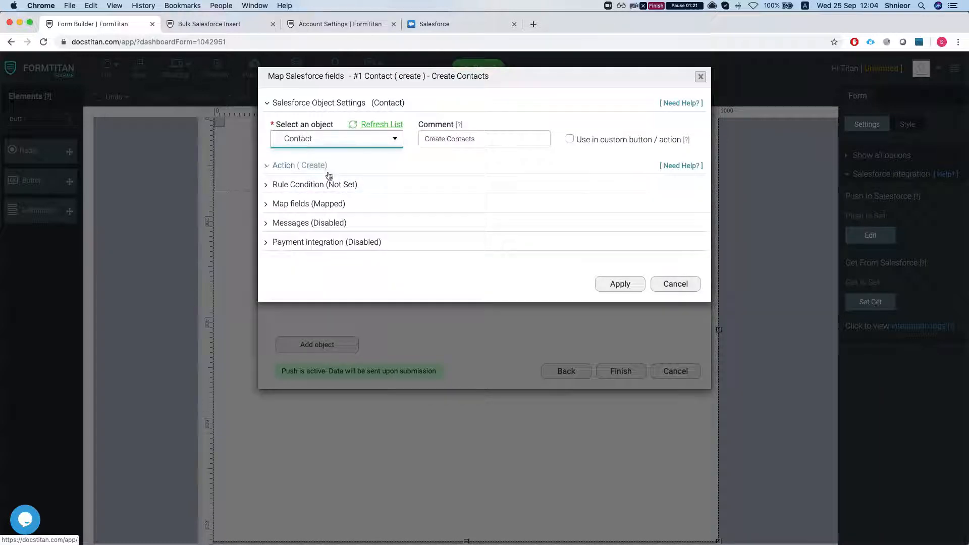
pyautogui.click(308, 165)
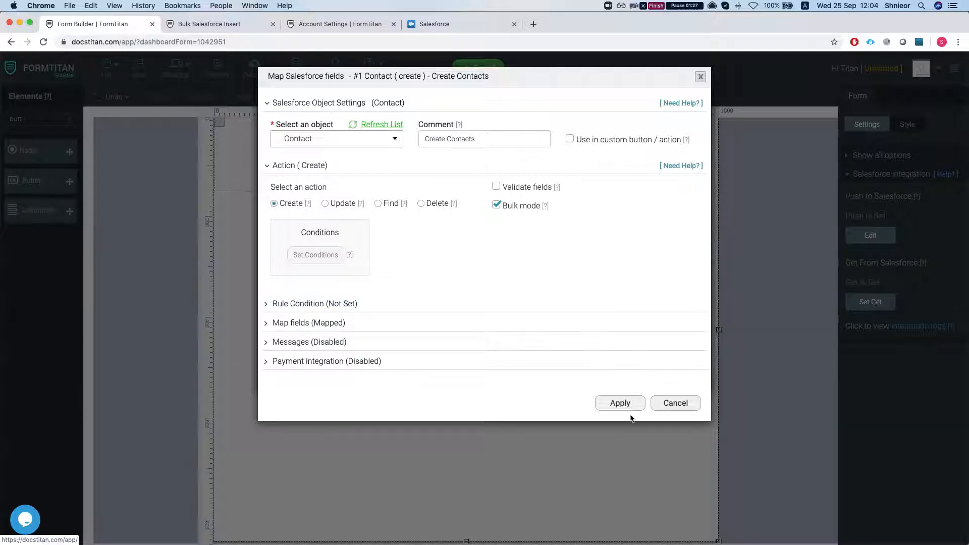
pyautogui.click(620, 403)
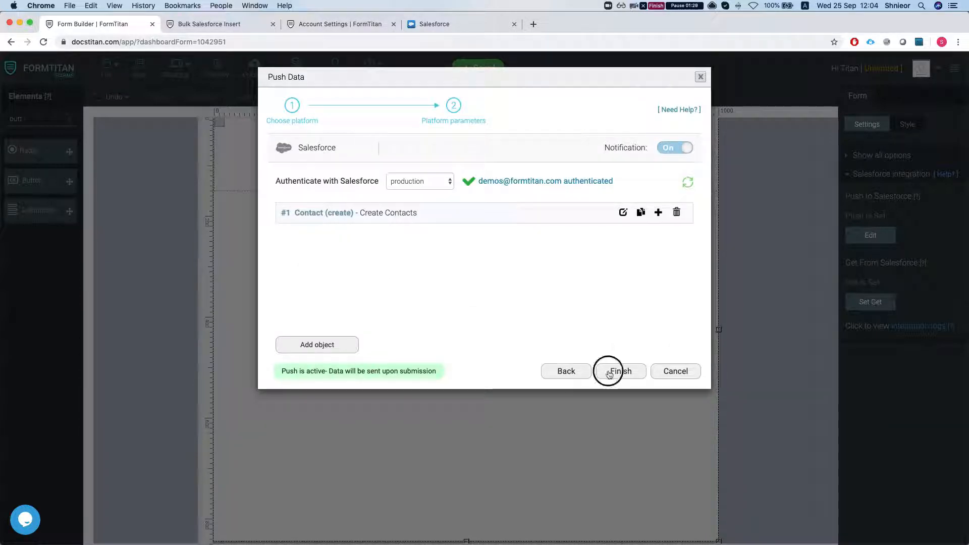
pyautogui.click(609, 374)
# Step: Submit the live form with three repeated Last Name entries: a, b and c
pyautogui.click(209, 24)
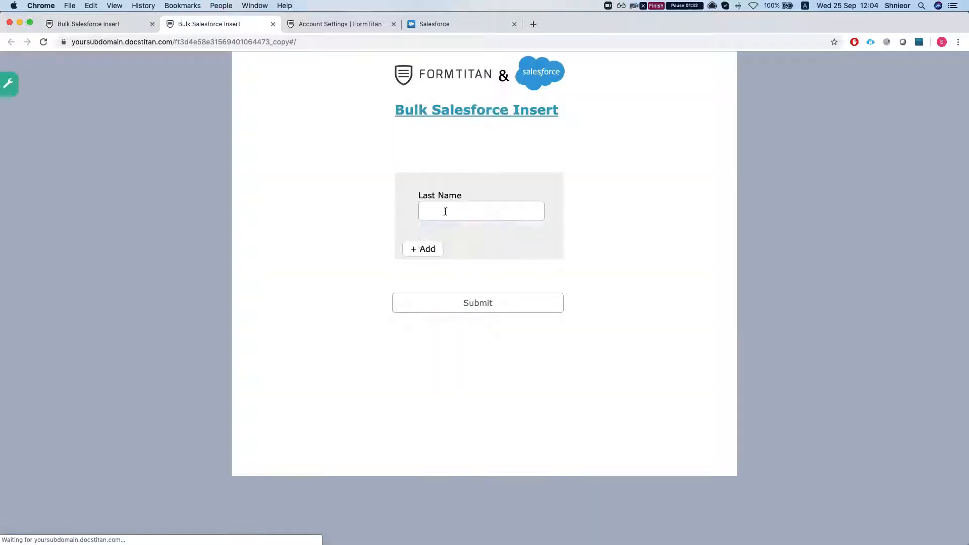
pyautogui.click(447, 210)
pyautogui.write('a')
pyautogui.click(411, 248)
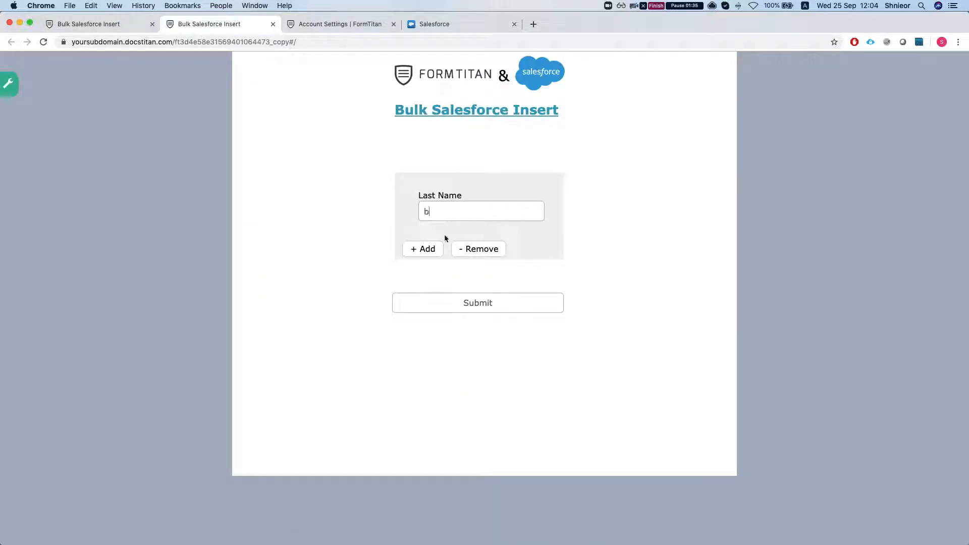
pyautogui.click(433, 254)
pyautogui.click(464, 216)
pyautogui.write('c')
pyautogui.click(464, 302)
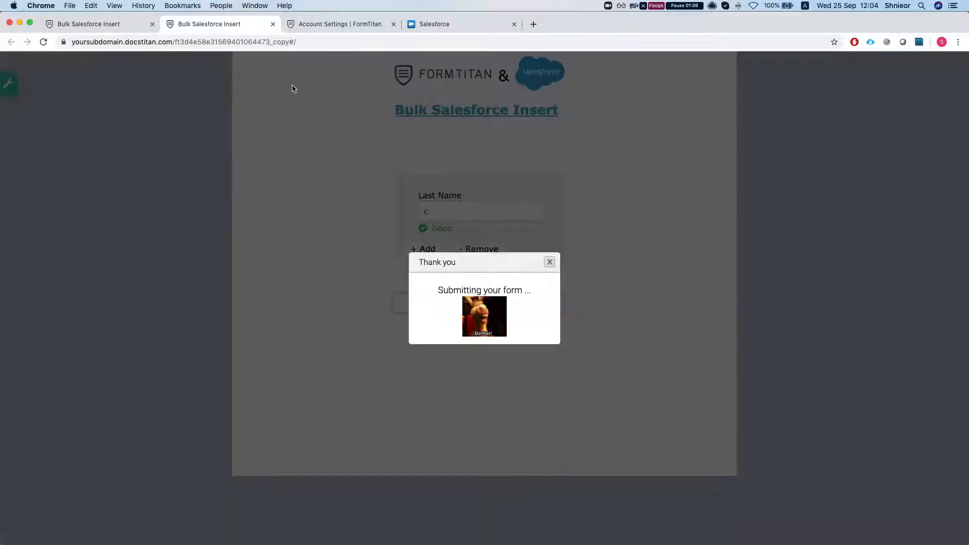
# Step: Refresh the push logs and examine the contact record IDs in the newest entry
pyautogui.click(335, 25)
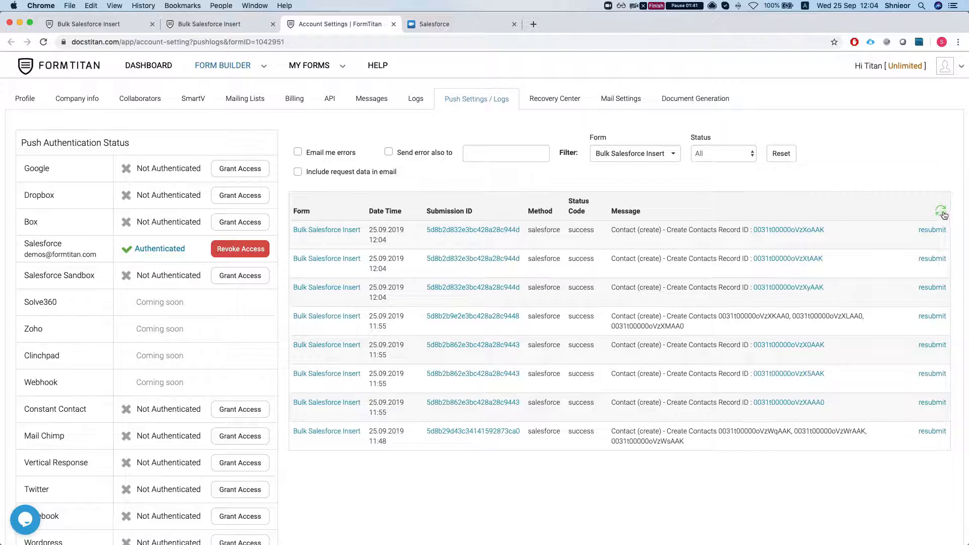
pyautogui.click(940, 209)
pyautogui.moveTo(611, 232); pyautogui.dragTo(803, 238)
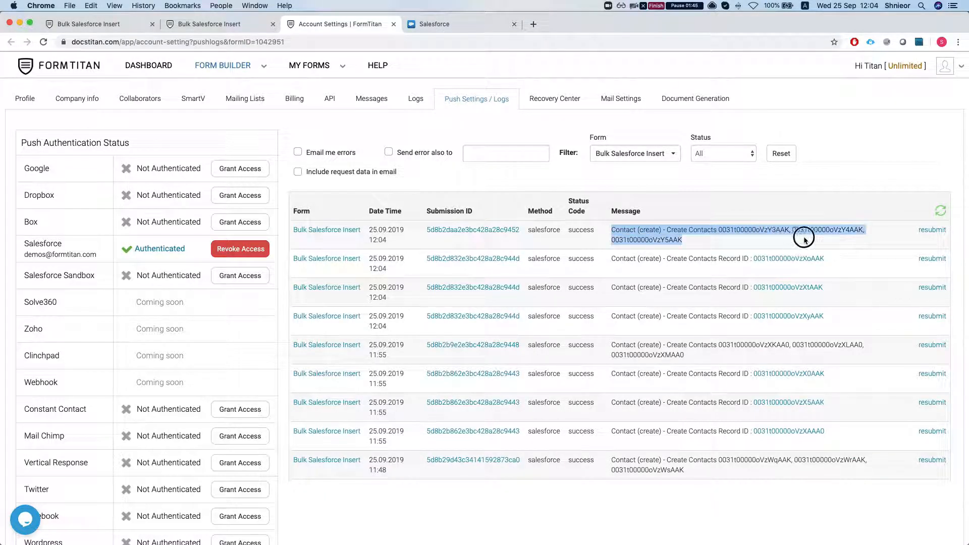
pyautogui.doubleClick(765, 231)
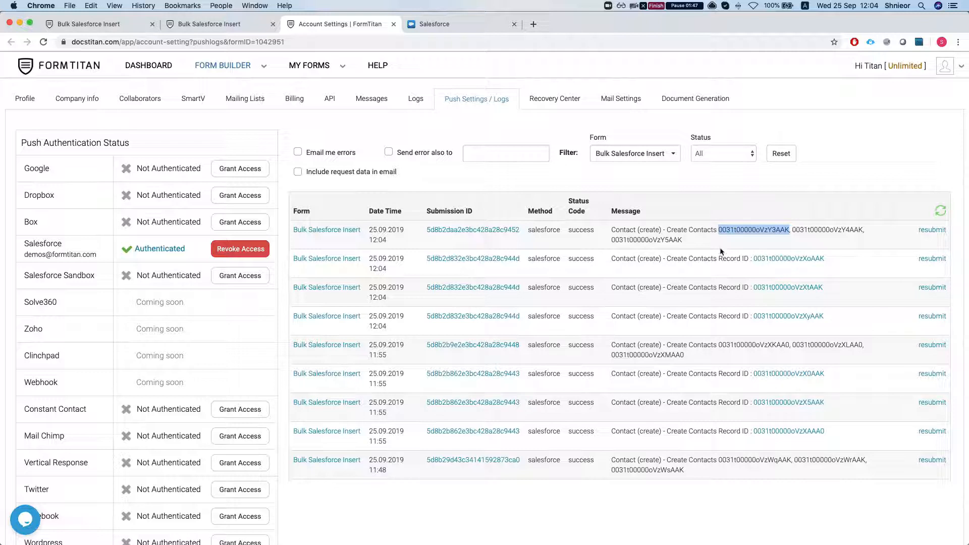
pyautogui.doubleClick(655, 242)
pyautogui.doubleClick(758, 231)
pyautogui.doubleClick(839, 231)
pyautogui.click(790, 240)
pyautogui.doubleClick(648, 240)
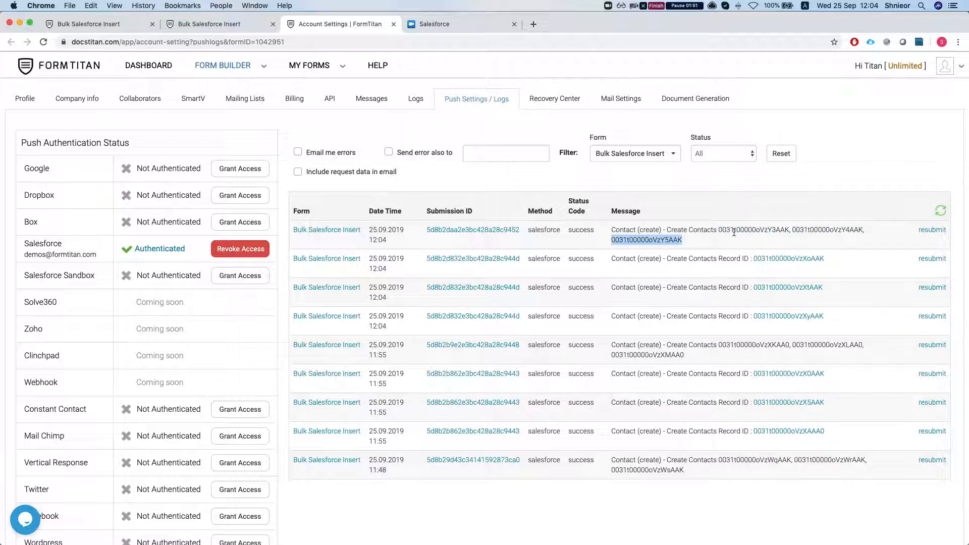
# Step: Copy the first contact record ID from the newest log entry, open that record in Salesforce and view its details
pyautogui.doubleClick(763, 230)
pyautogui.hotkey('ctrl', 'c')
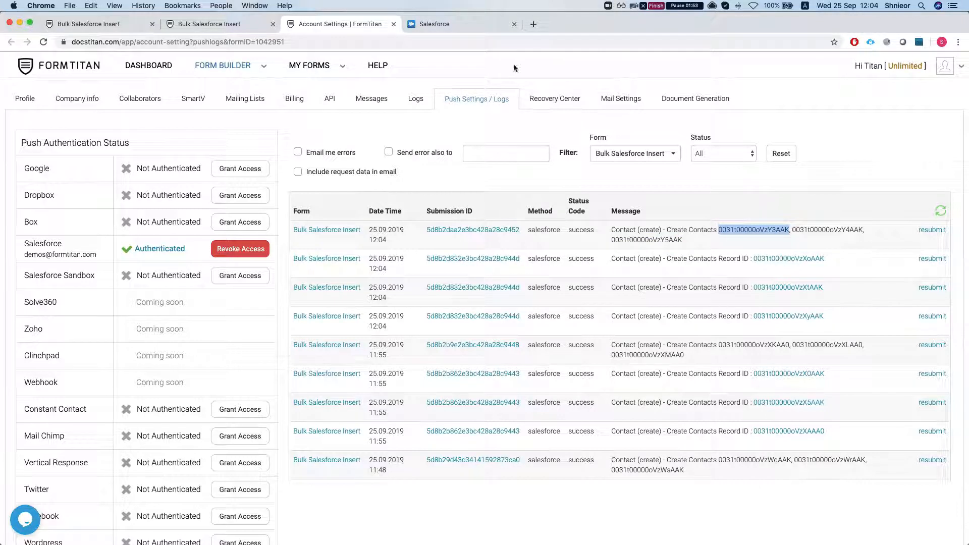
pyautogui.click(465, 26)
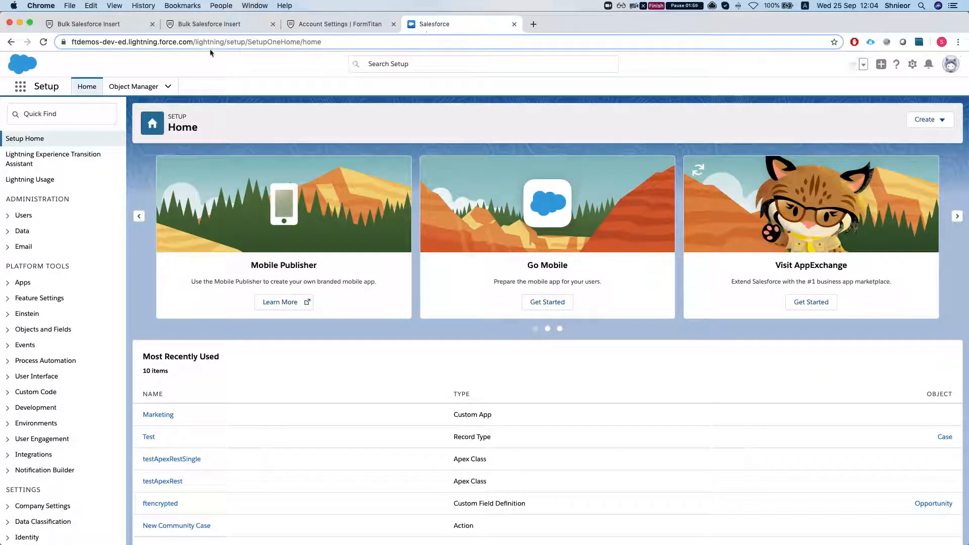
pyautogui.moveTo(195, 43); pyautogui.dragTo(455, 61)
pyautogui.hotkey('ctrl', 'v')
pyautogui.press('Return')
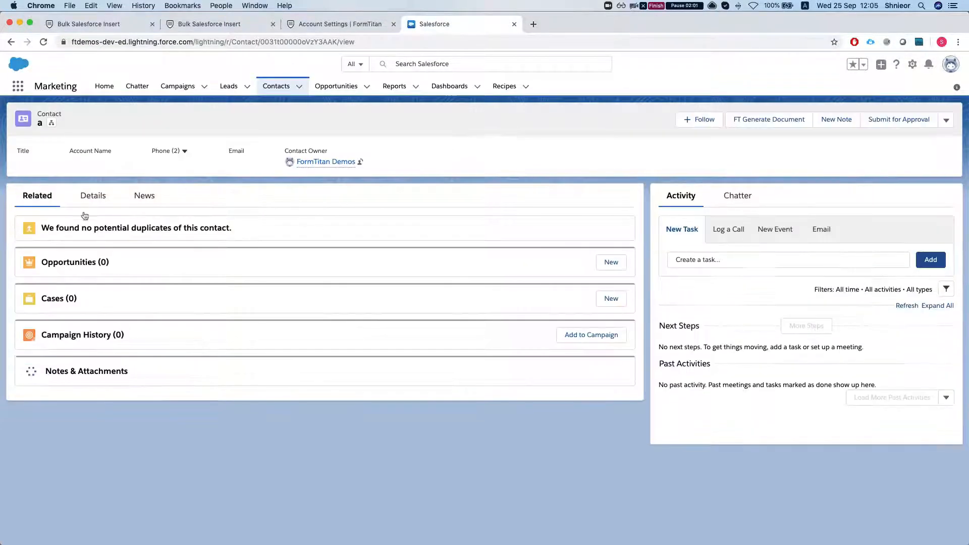
pyautogui.click(93, 194)
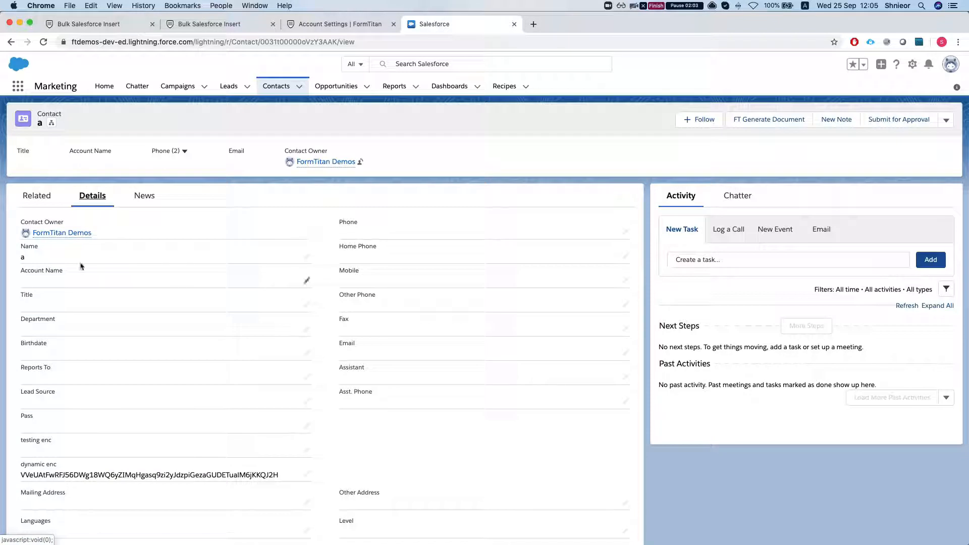
# Step: In the form builder, move the Submit button down and shift the repeated Last Name section to the page's upper right
pyautogui.click(125, 28)
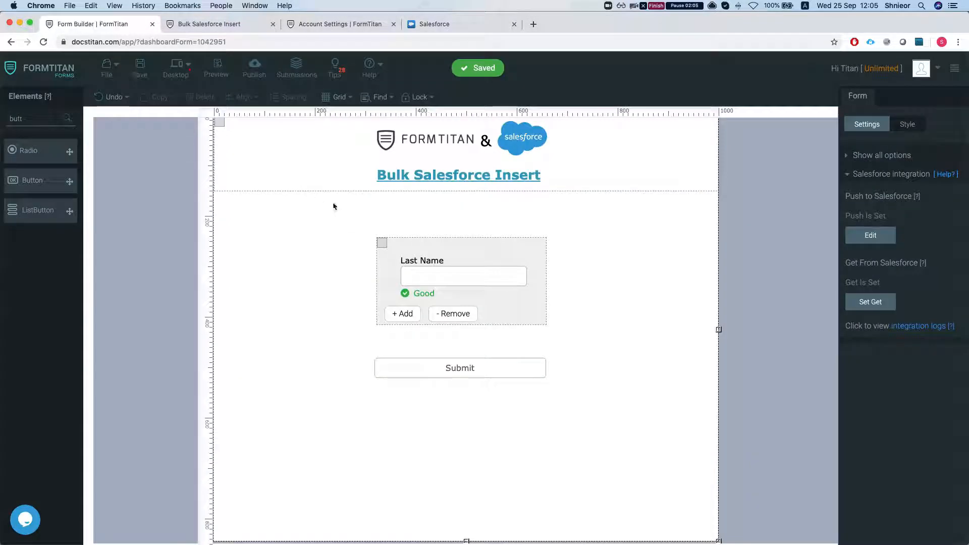
pyautogui.click(433, 364)
pyautogui.moveTo(432, 376); pyautogui.dragTo(413, 467)
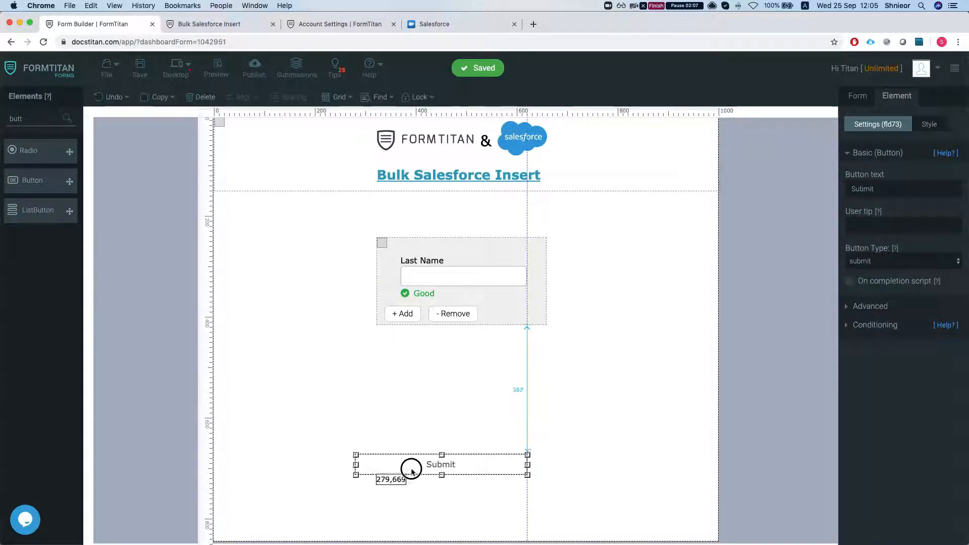
pyautogui.click(422, 386)
pyautogui.moveTo(468, 300); pyautogui.dragTo(648, 227)
# Step: Find the Section element, add it to the form above the Submit button and enlarge it to hold the repeated section
pyautogui.doubleClick(52, 119)
pyautogui.write('sec')
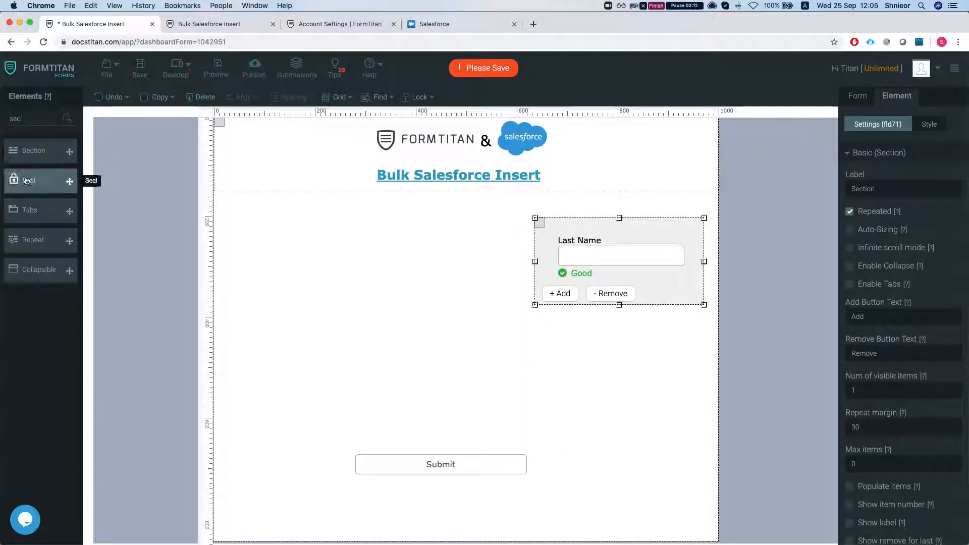
pyautogui.moveTo(40, 153); pyautogui.dragTo(318, 342)
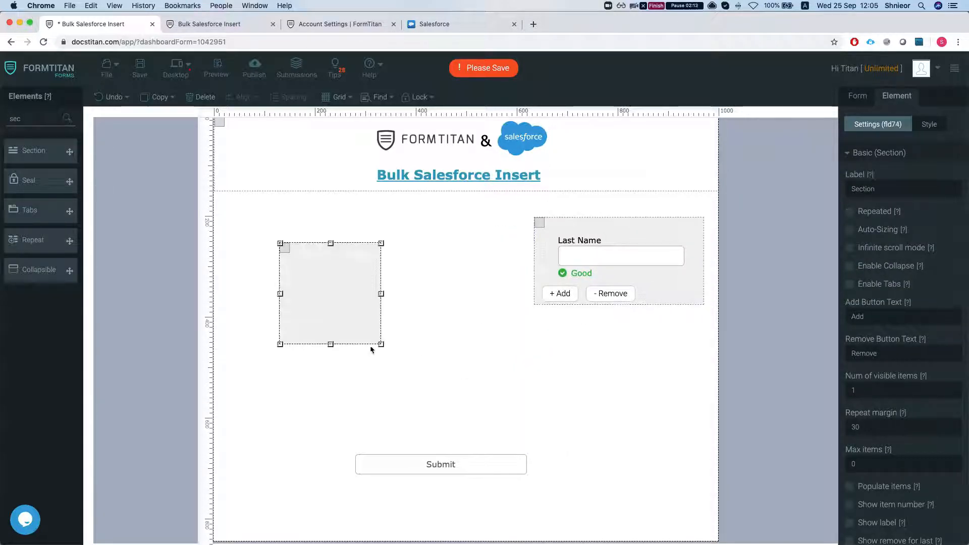
pyautogui.moveTo(383, 344); pyautogui.dragTo(622, 448)
# Step: Place the repeated Last Name section inside the new section and make the outer section slightly narrower
pyautogui.moveTo(659, 250); pyautogui.dragTo(488, 296)
pyautogui.click(573, 282)
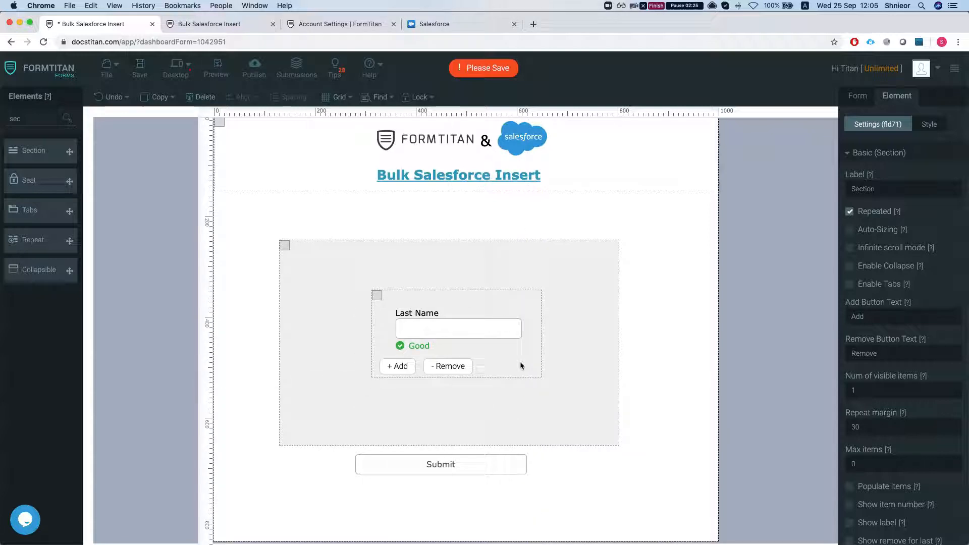
pyautogui.click(581, 425)
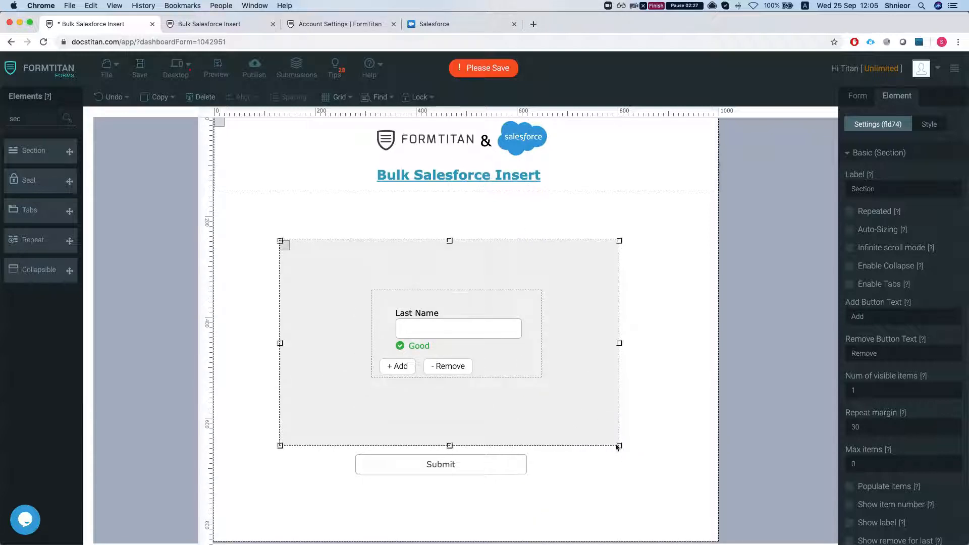
pyautogui.moveTo(619, 446); pyautogui.dragTo(595, 444)
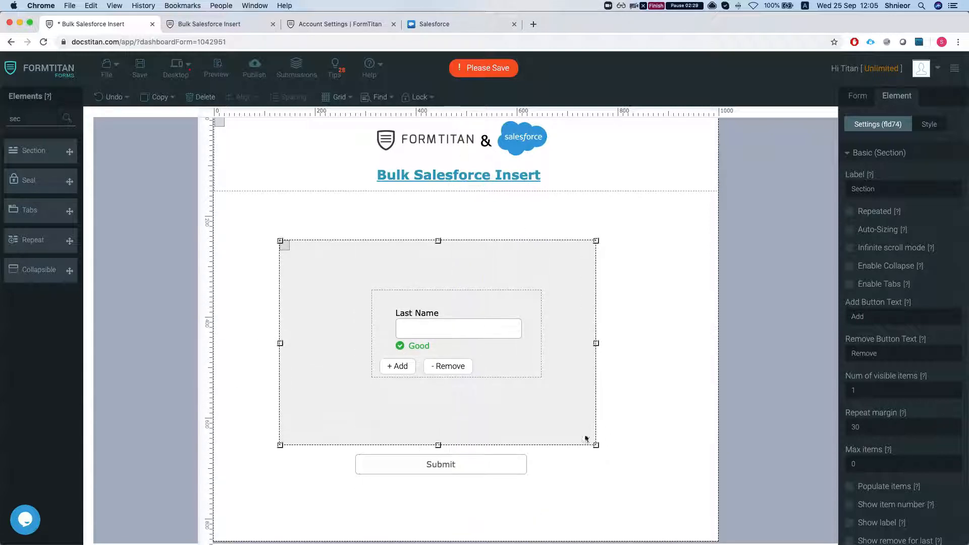
# Step: Move the repeated Last Name section lower inside the outer section and give the outer section a white background
pyautogui.moveTo(484, 311)
pyautogui.mouseDown()
pyautogui.moveTo(480, 335)
pyautogui.moveTo(473, 314)
pyautogui.moveTo(499, 298)
pyautogui.moveTo(482, 325)
pyautogui.mouseUp()
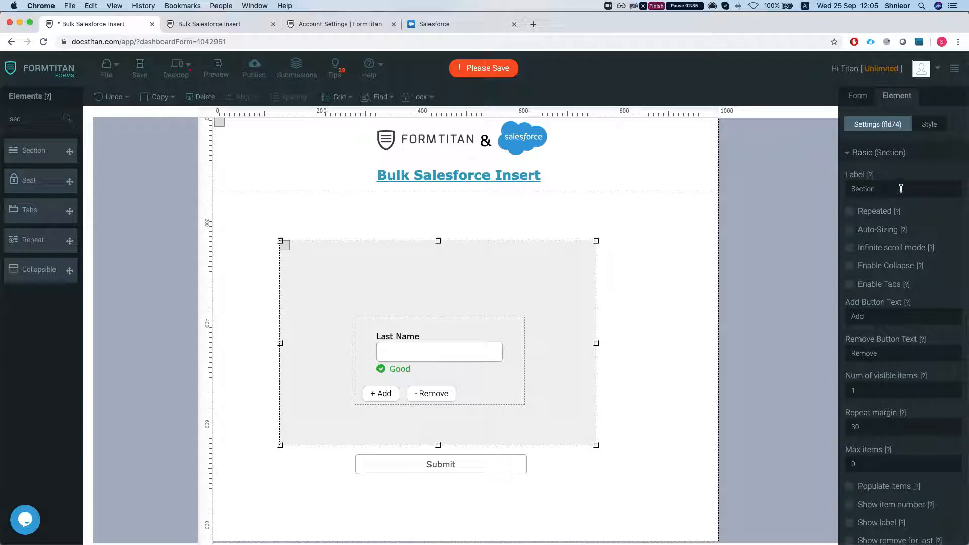
pyautogui.click(929, 124)
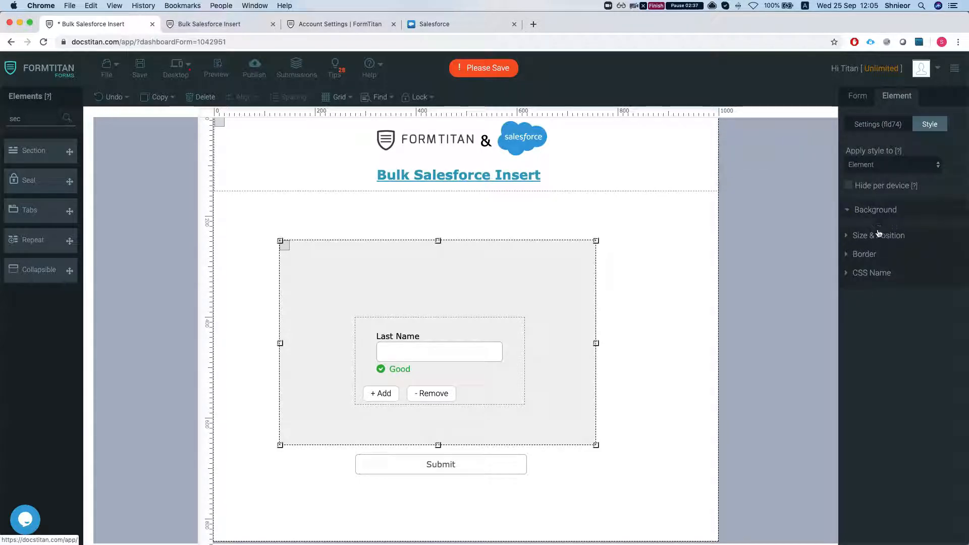
pyautogui.click(873, 209)
pyautogui.click(828, 258)
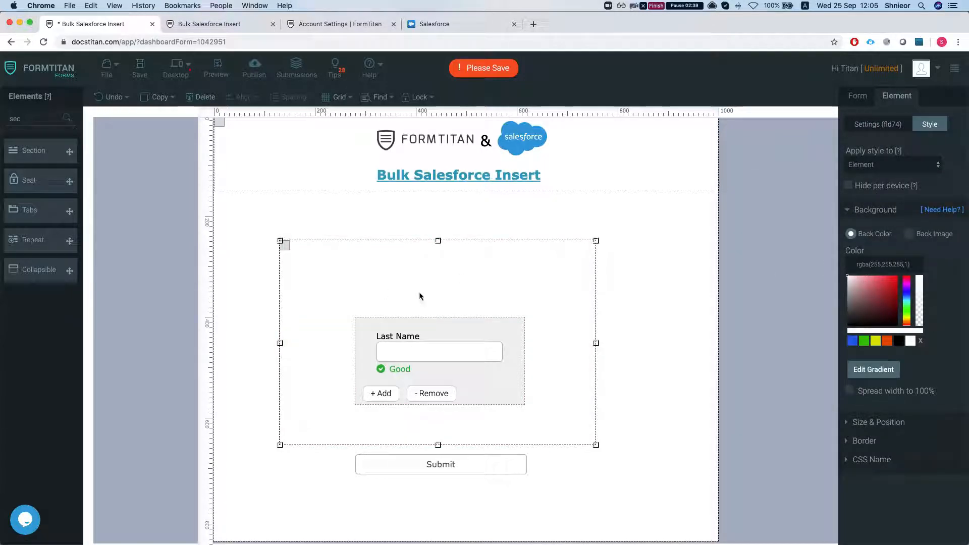
# Step: Add a Textbox above the Last Name section inside the outer section and label it Account Name
pyautogui.doubleClick(15, 118)
pyautogui.write('text')
pyautogui.moveTo(37, 210); pyautogui.dragTo(391, 270)
pyautogui.doubleClick(384, 263)
pyautogui.write('Ac')
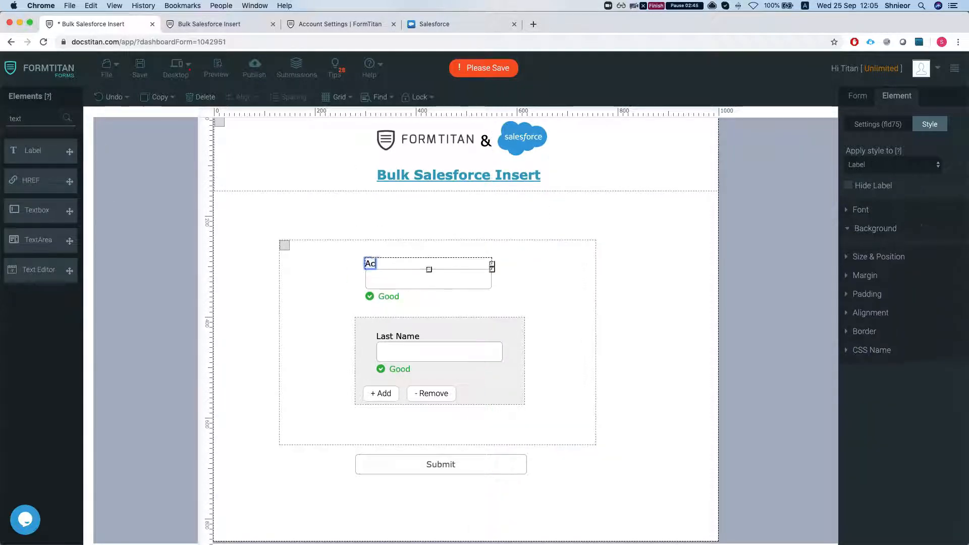
pyautogui.write('count Name')
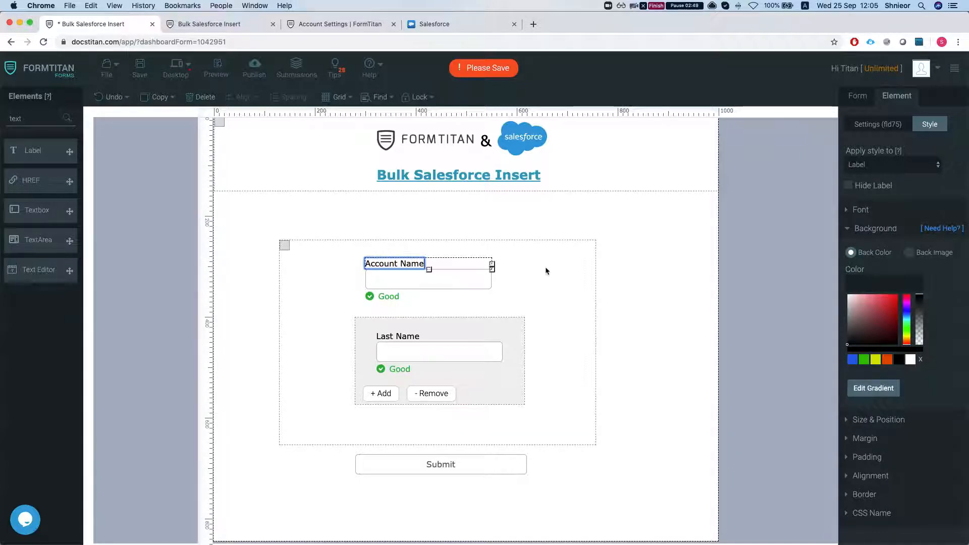
pyautogui.click(546, 268)
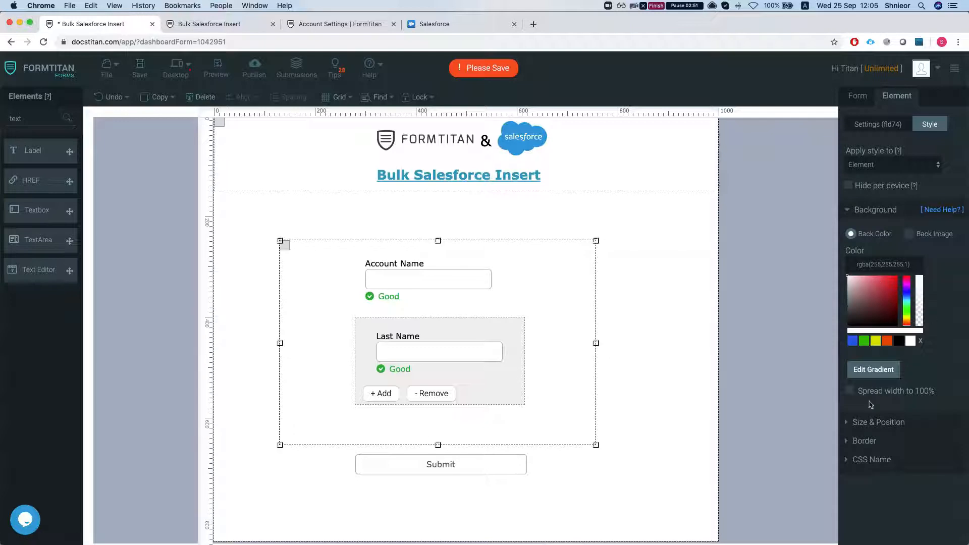
# Step: Make the outer section repeated and move the Submit button slightly farther below it
pyautogui.click(866, 423)
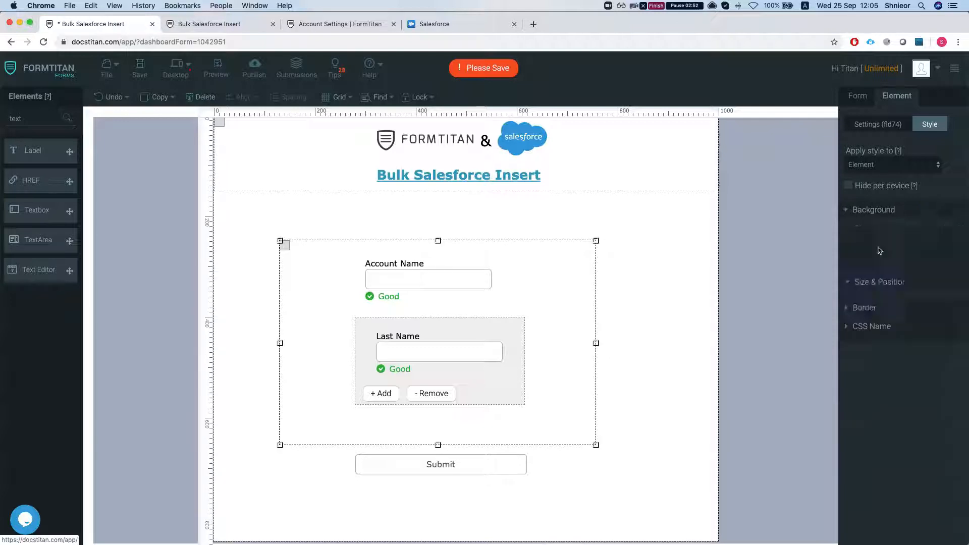
pyautogui.click(875, 127)
pyautogui.scroll(-2, 869, 279)
pyautogui.click(850, 157)
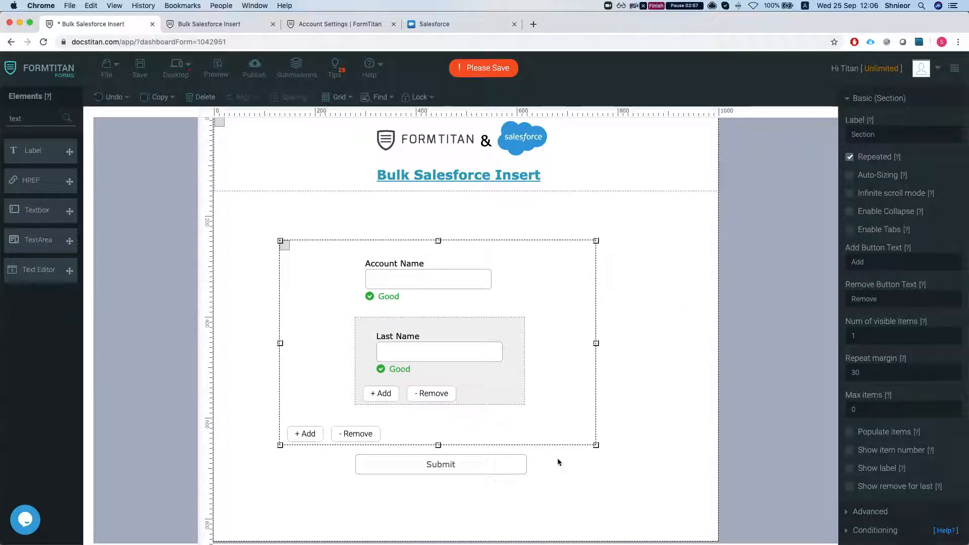
pyautogui.click(453, 469)
pyautogui.moveTo(478, 466); pyautogui.dragTo(471, 489)
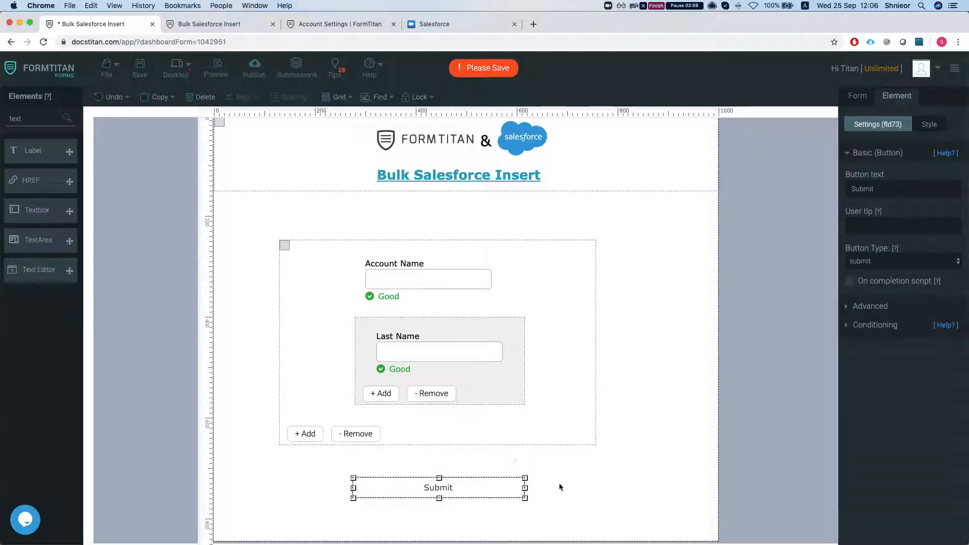
# Step: Open the form's Push to Salesforce configuration and delete the existing Contact create mapping
pyautogui.click(552, 487)
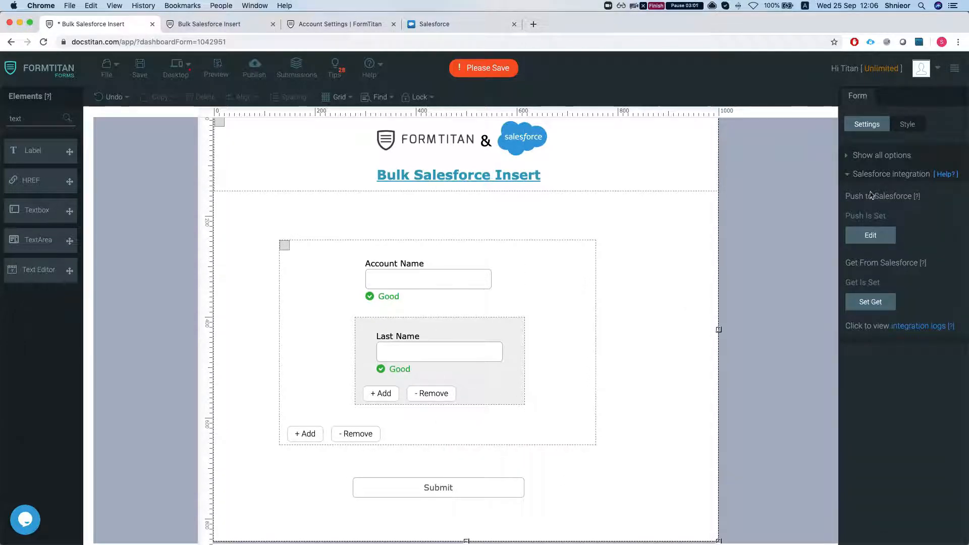
pyautogui.click(880, 245)
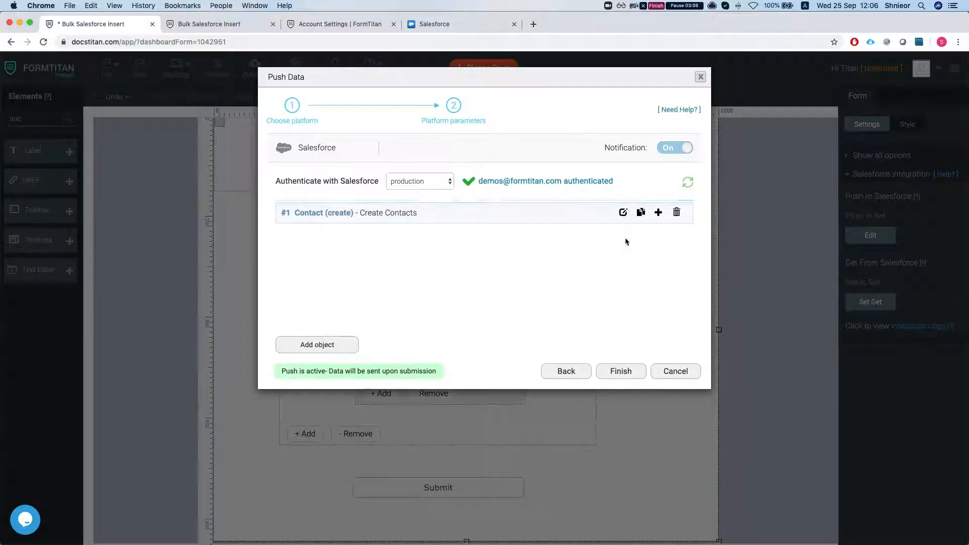
pyautogui.click(677, 211)
# Step: Add an Account object to the Salesforce push with the comment "create an account"
pyautogui.click(331, 240)
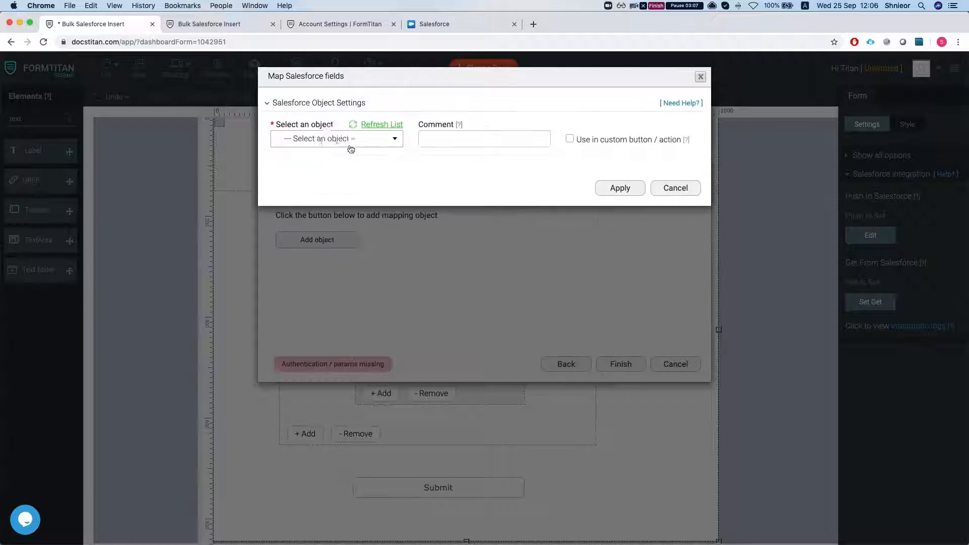
pyautogui.click(336, 145)
pyautogui.write('acc')
pyautogui.click(313, 172)
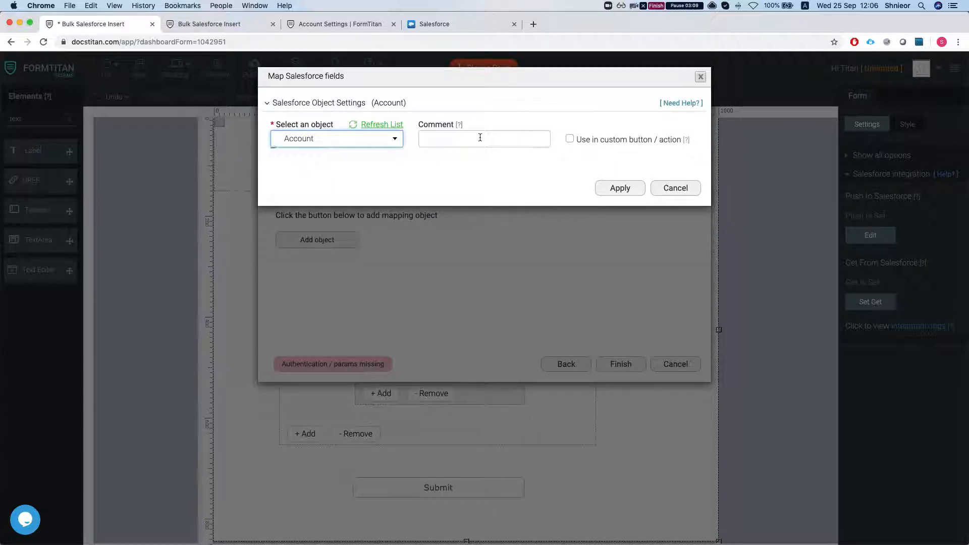
pyautogui.click(472, 139)
pyautogui.write('create an account')
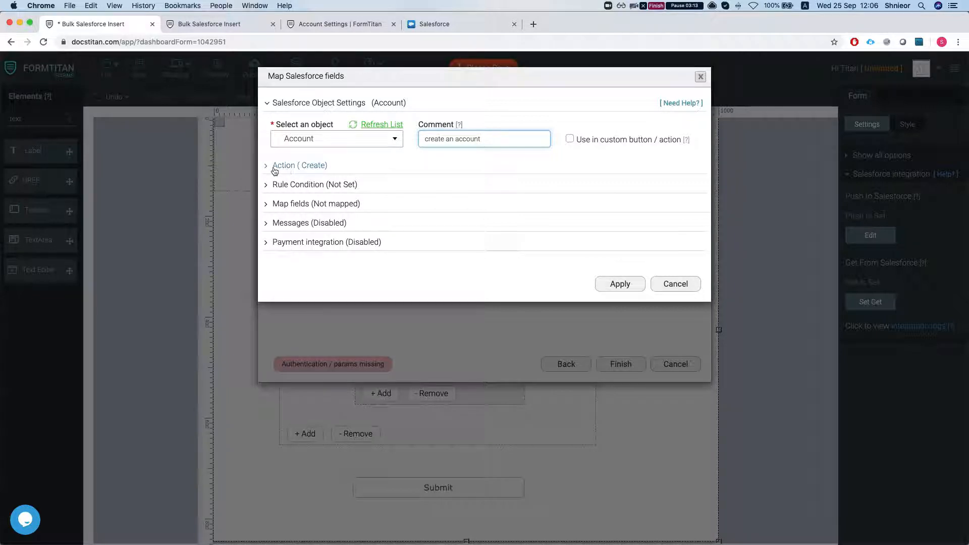
# Step: Map Salesforce's Account Name to the form's Account Name field and apply the Account object with the Create action
pyautogui.click(298, 165)
pyautogui.click(314, 323)
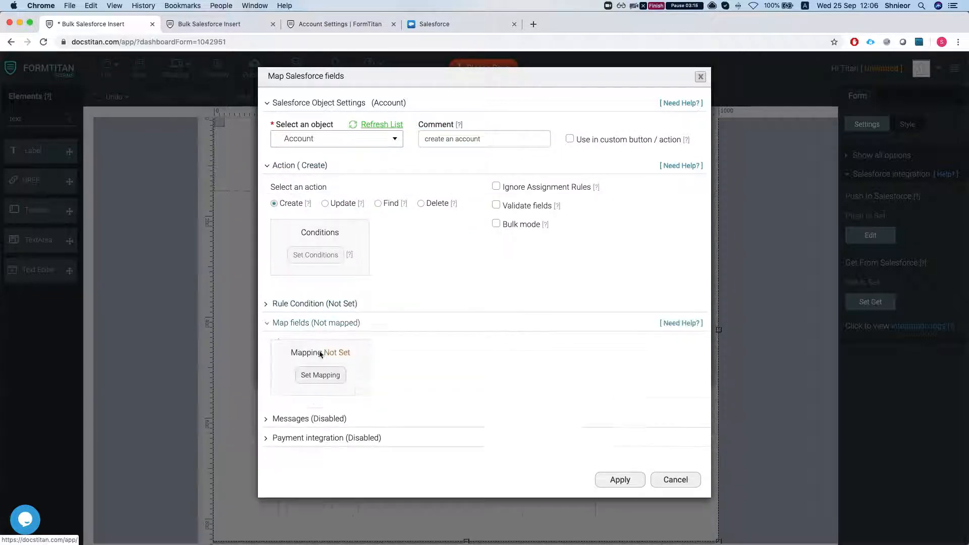
pyautogui.click(318, 372)
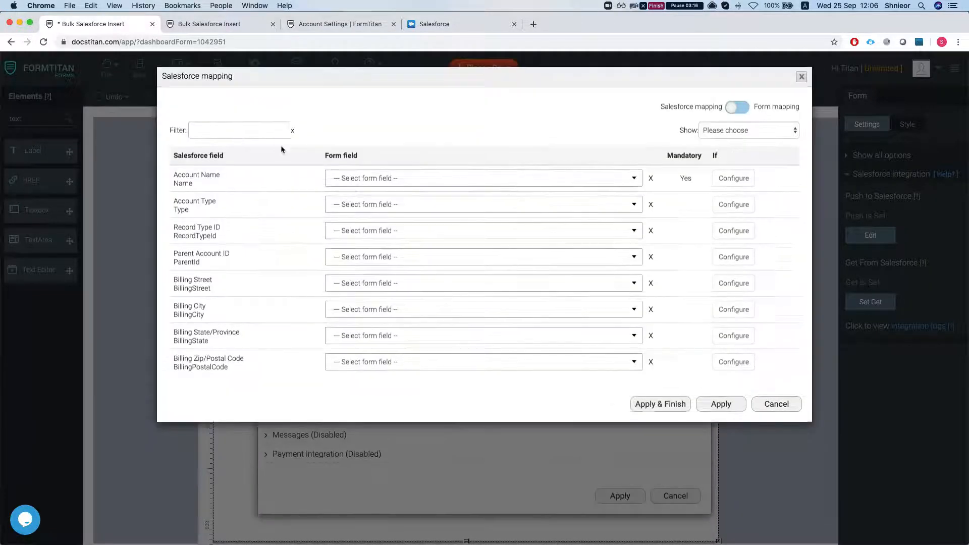
pyautogui.click(343, 180)
pyautogui.write('acc')
pyautogui.click(354, 213)
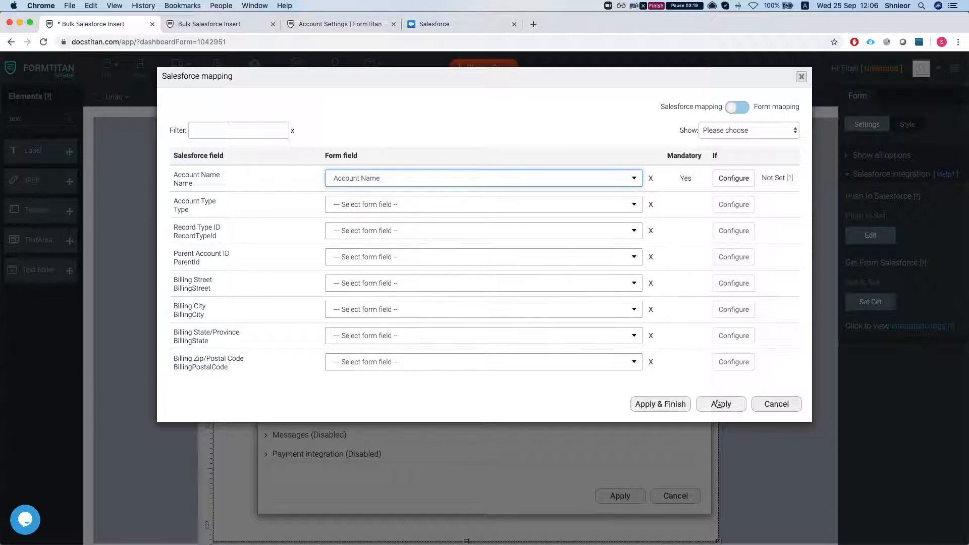
pyautogui.click(702, 407)
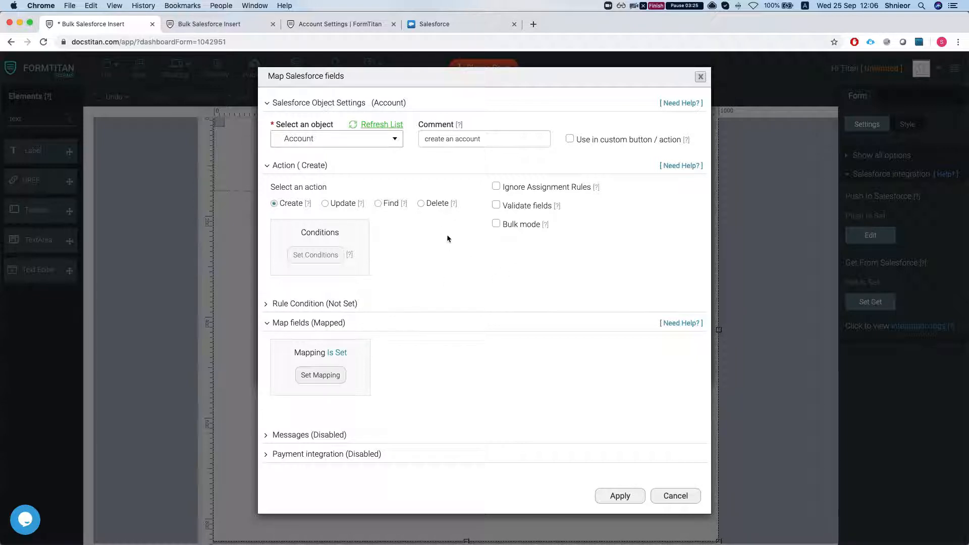
pyautogui.click(269, 322)
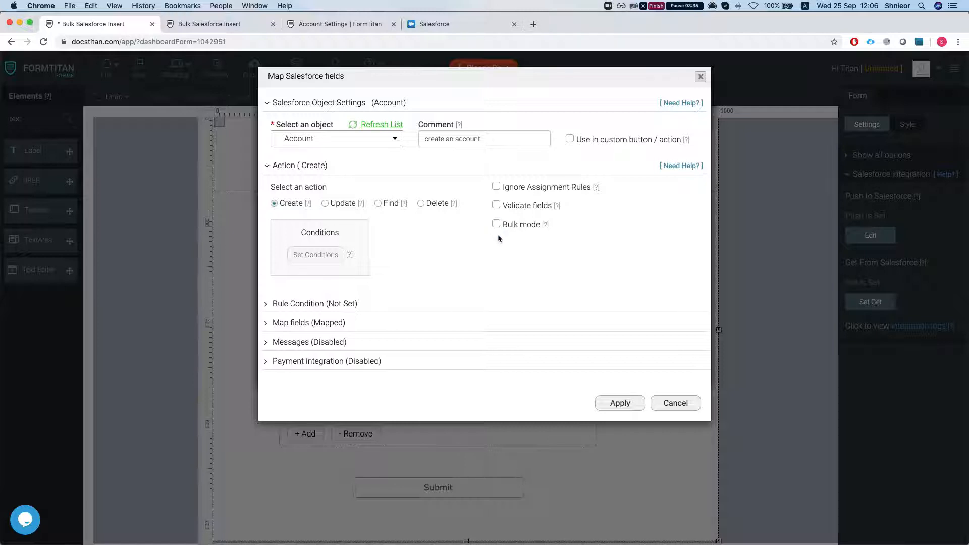
pyautogui.click(617, 403)
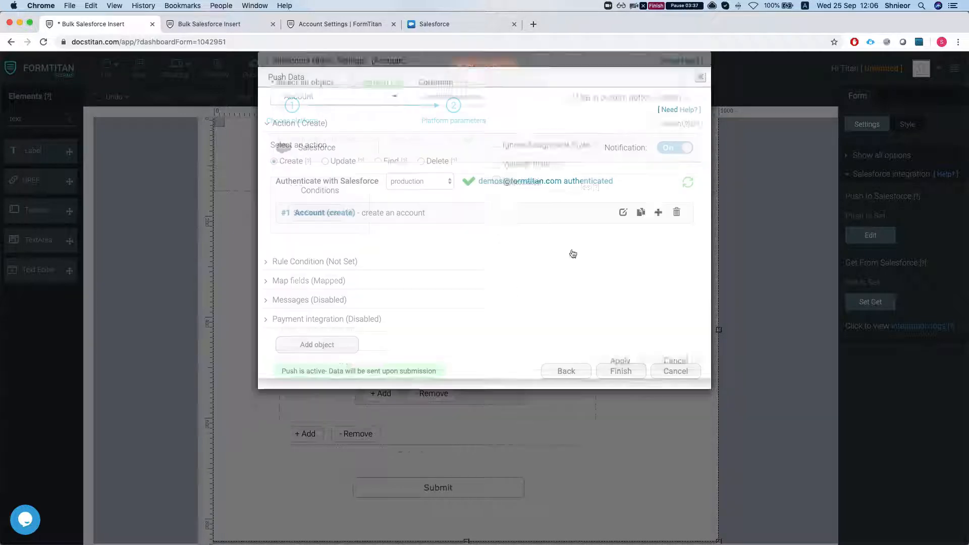
# Step: Add a Contact object beneath the Account object with the comment "create contacts" and enable Bulk mode for its Create action
pyautogui.click(658, 214)
pyautogui.click(360, 144)
pyautogui.write('contact')
pyautogui.press('Down')
pyautogui.press('Down')
pyautogui.press('Return')
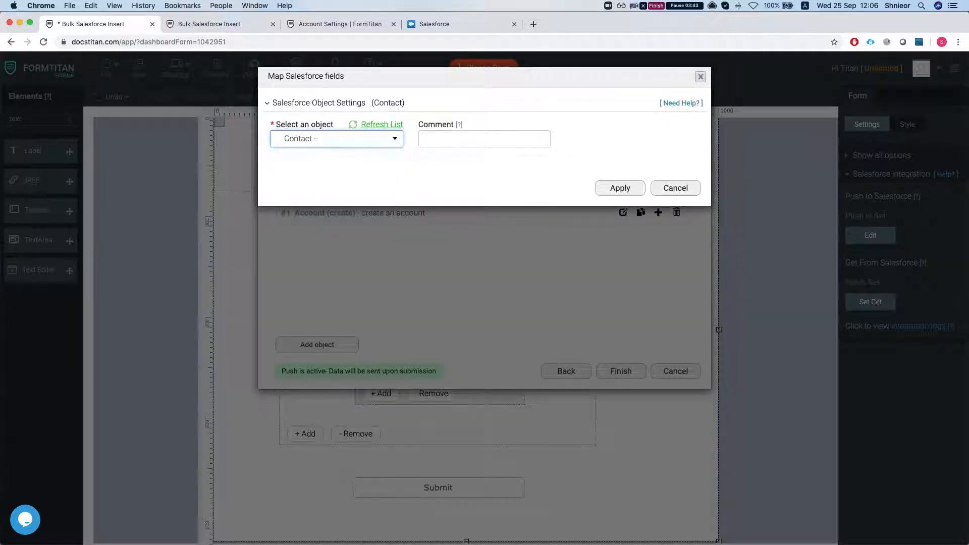
pyautogui.click(420, 142)
pyautogui.write('crea')
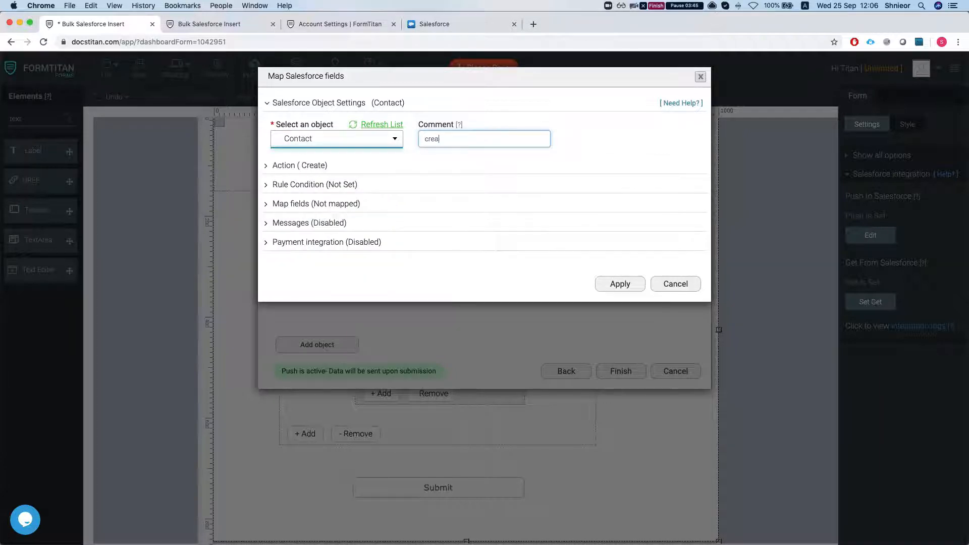
pyautogui.write('te contacts')
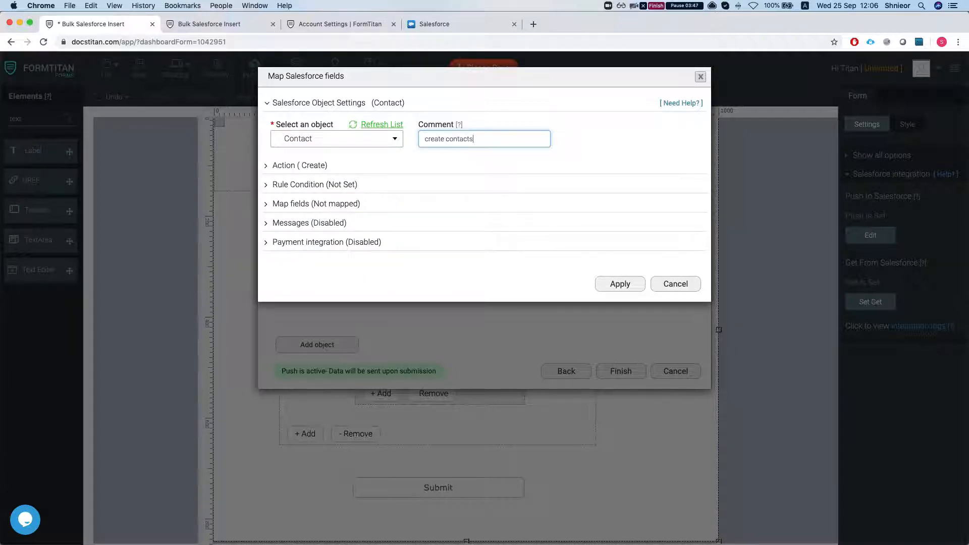
pyautogui.click(319, 167)
pyautogui.click(497, 205)
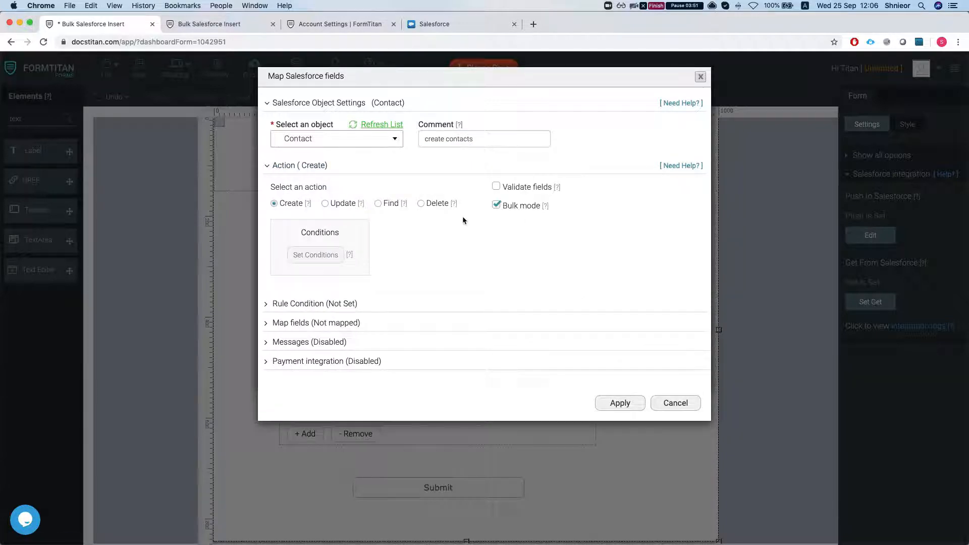
# Step: Map the contact's Last Name to the form's Last Name field and apply the Contact object
pyautogui.click(316, 322)
pyautogui.click(320, 375)
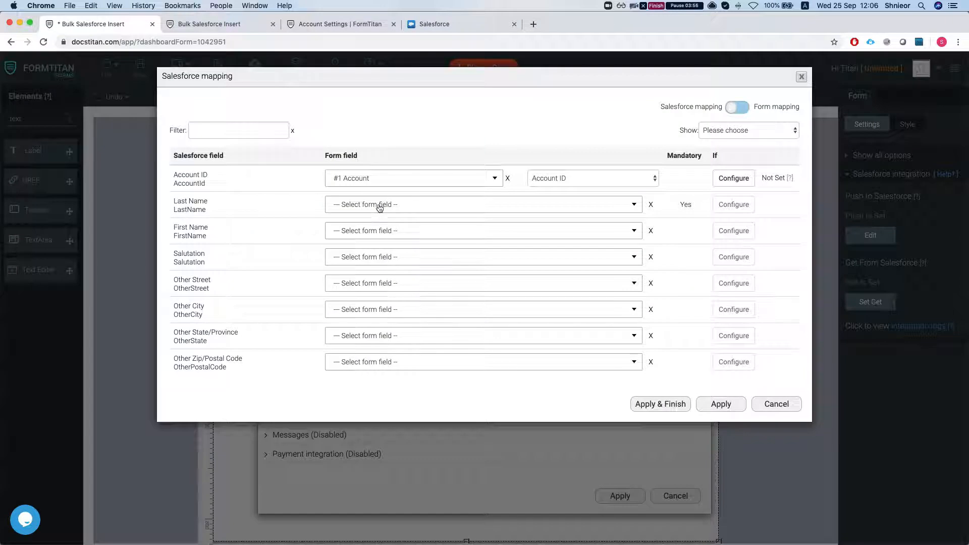
pyautogui.click(379, 205)
pyautogui.write('las')
pyautogui.press('Return')
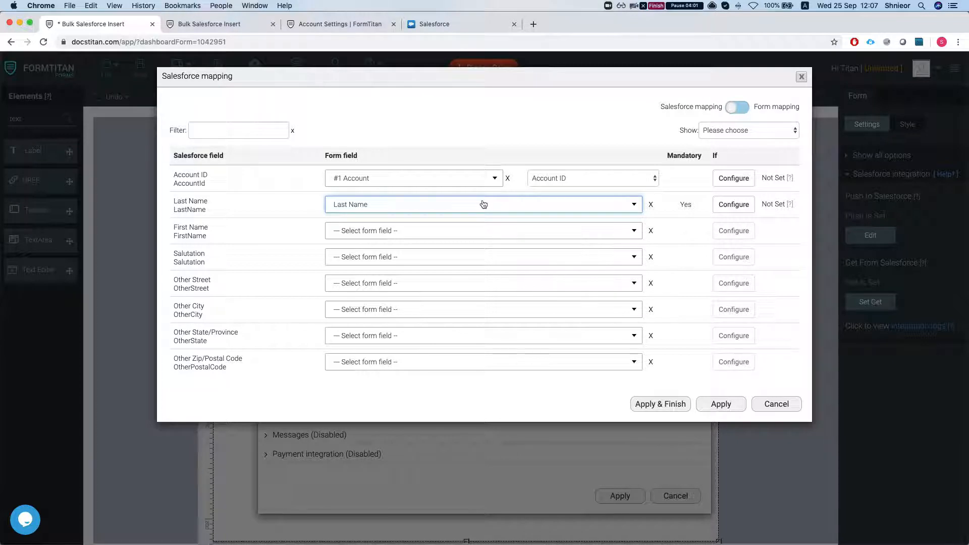
pyautogui.click(716, 404)
pyautogui.click(620, 495)
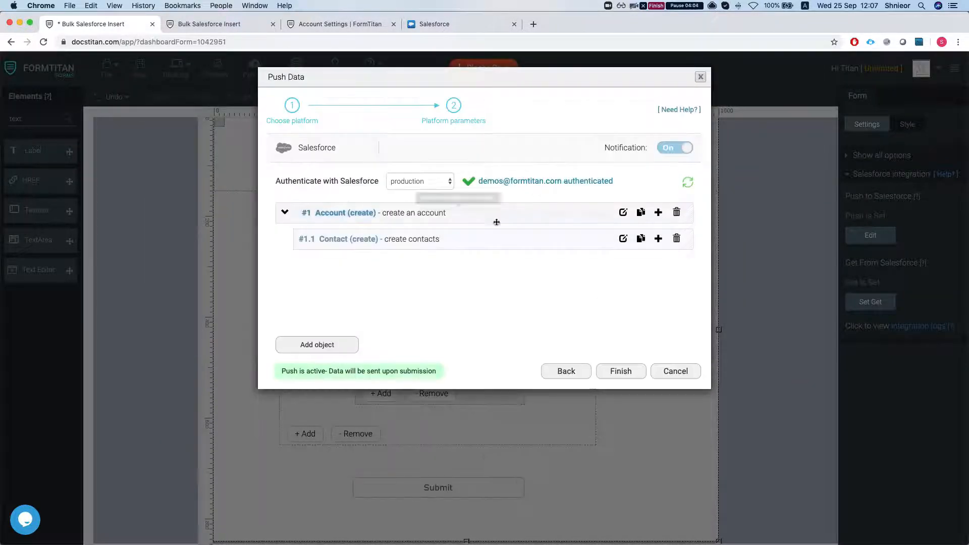
# Step: Reopen the Account object and review its Create action options
pyautogui.click(623, 212)
pyautogui.click(290, 165)
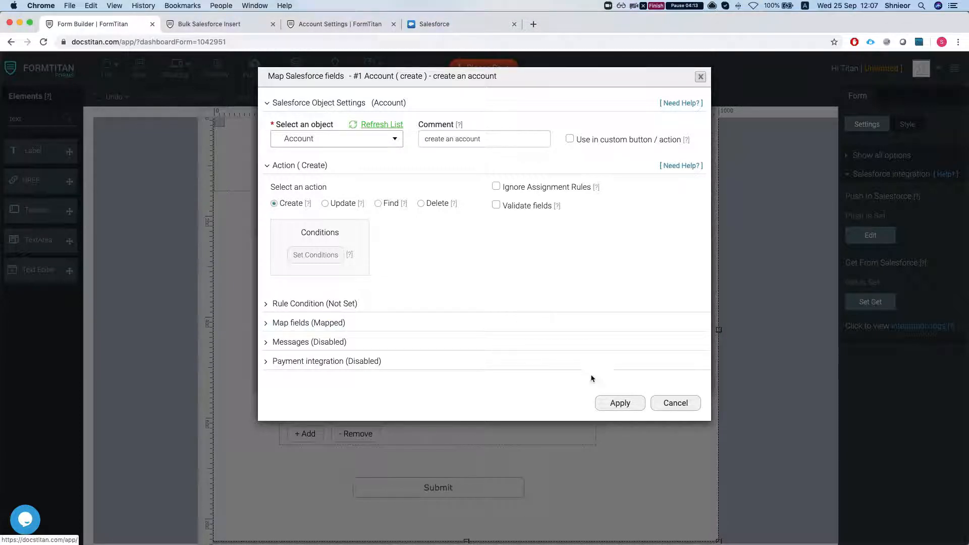
pyautogui.click(612, 404)
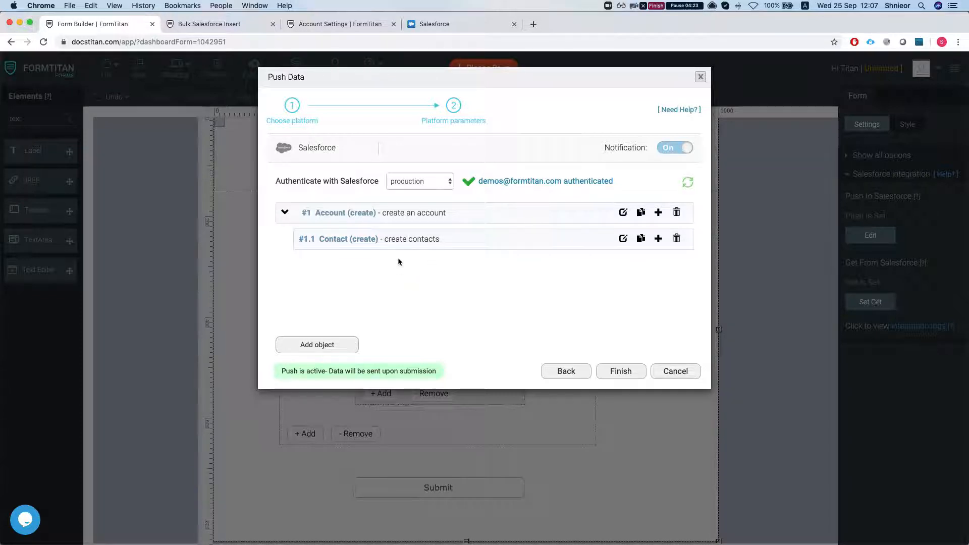
# Step: Finish and save the Salesforce push setup, and reload the published form in its browser tab
pyautogui.click(620, 372)
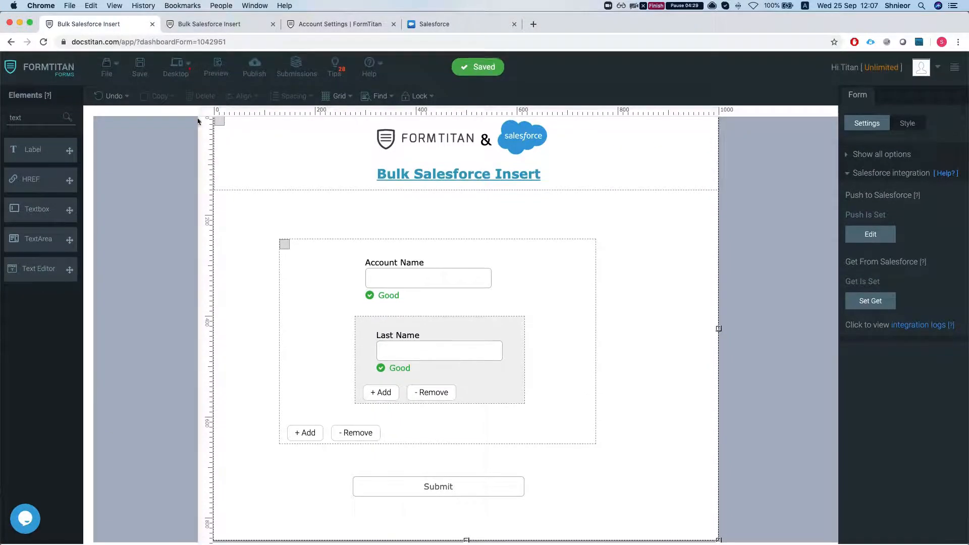
pyautogui.click(213, 24)
pyautogui.press('super+r')
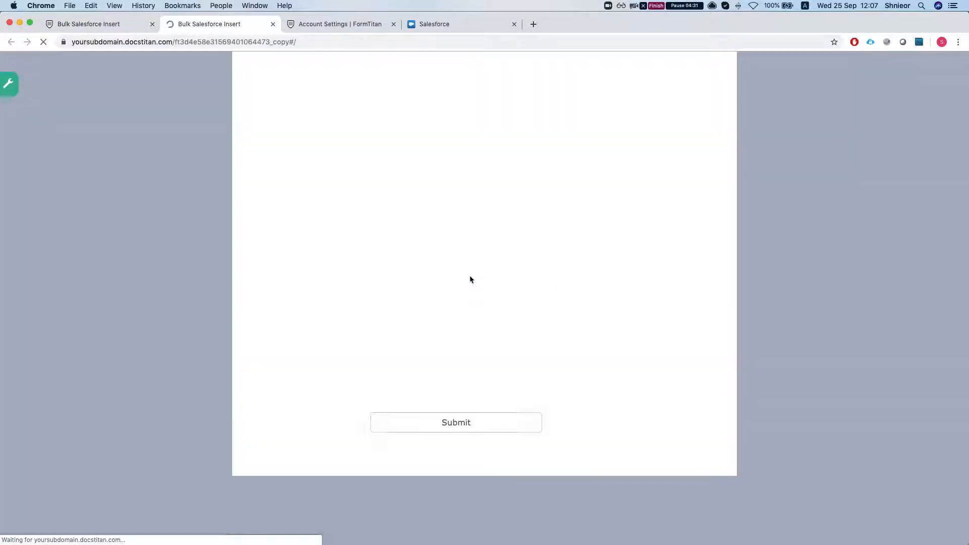
# Step: Fill in account name "first" with contact last names "a" and "b", and add another account item
pyautogui.click(428, 219)
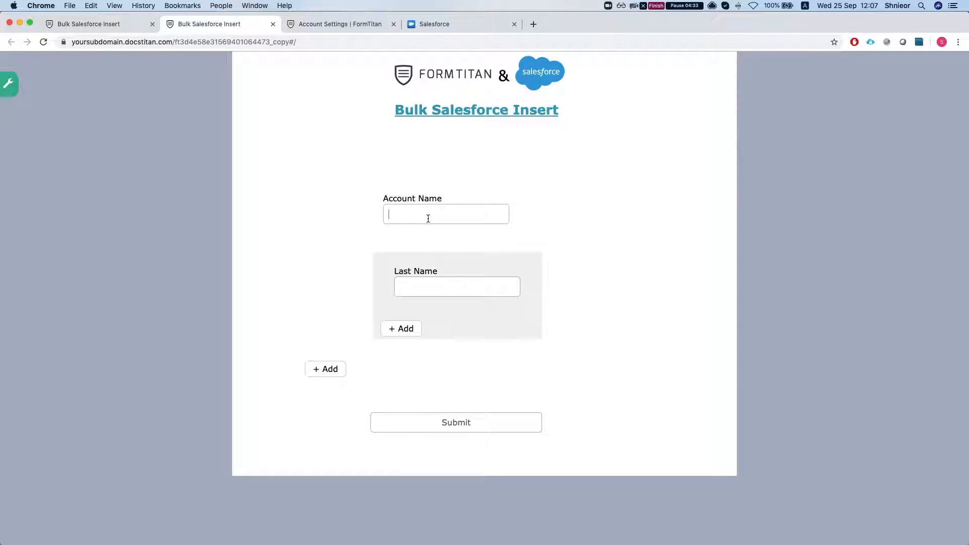
pyautogui.write('first')
pyautogui.click(461, 280)
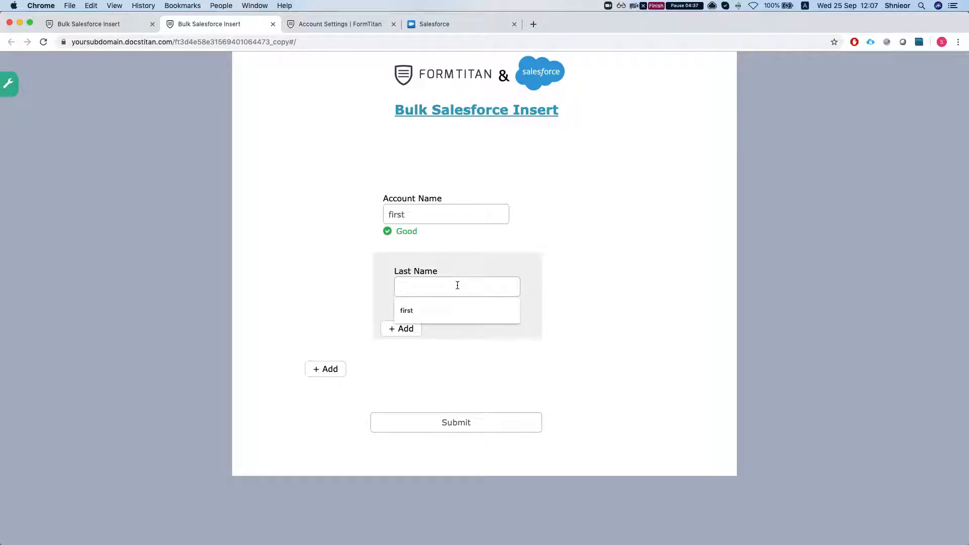
pyautogui.write('a')
pyautogui.press('BackSpace')
pyautogui.write('c')
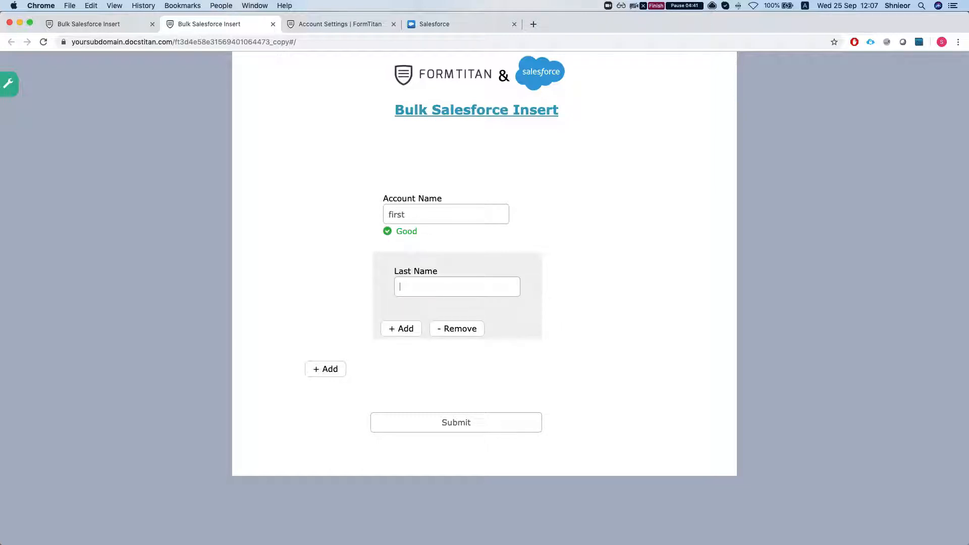
pyautogui.click(313, 373)
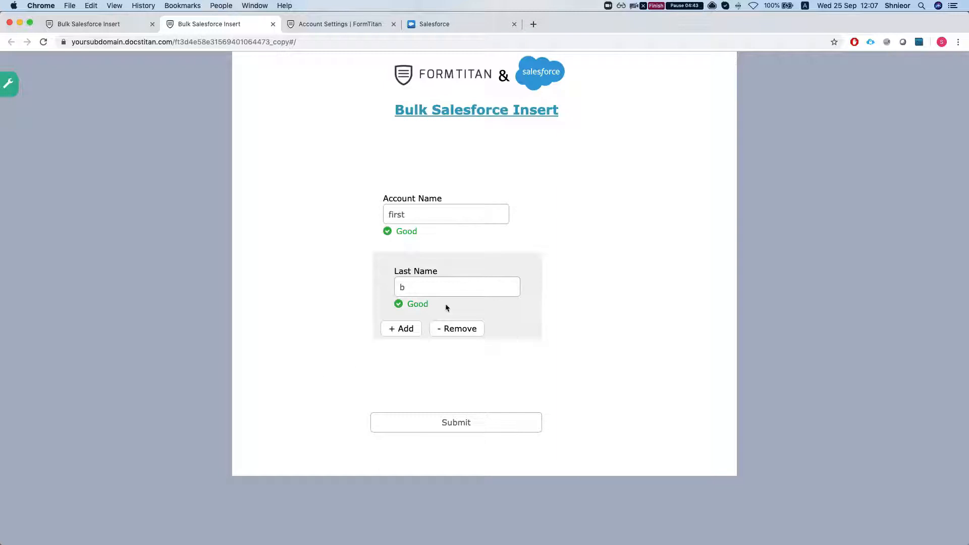
# Step: Fill in account name "second" for the new account item, with contact last names "c" and "d"
pyautogui.write('second')
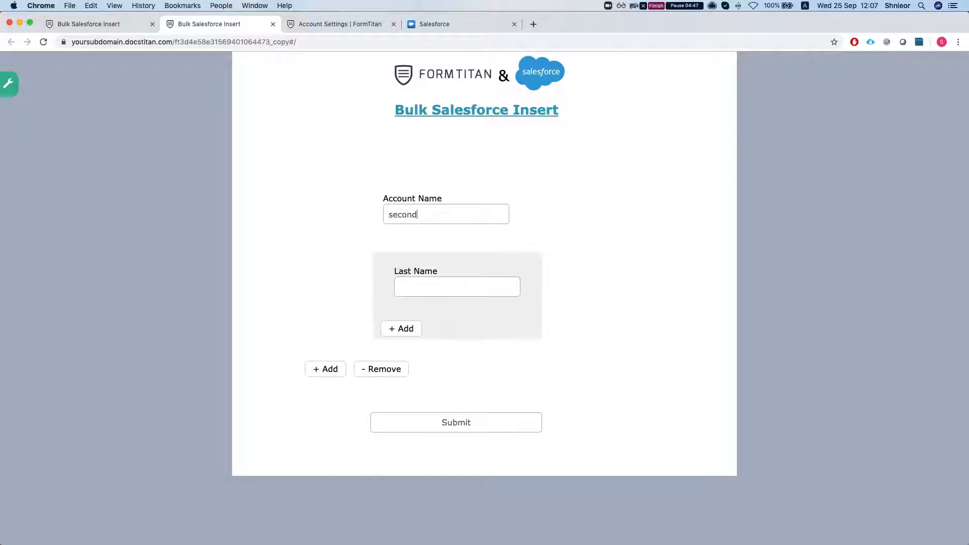
pyautogui.click(456, 292)
pyautogui.write('s')
pyautogui.click(395, 329)
pyautogui.write('d')
# Step: Add two more contacts with last names "e" and "f" to the second account, and submit the form
pyautogui.click(400, 328)
pyautogui.click(420, 285)
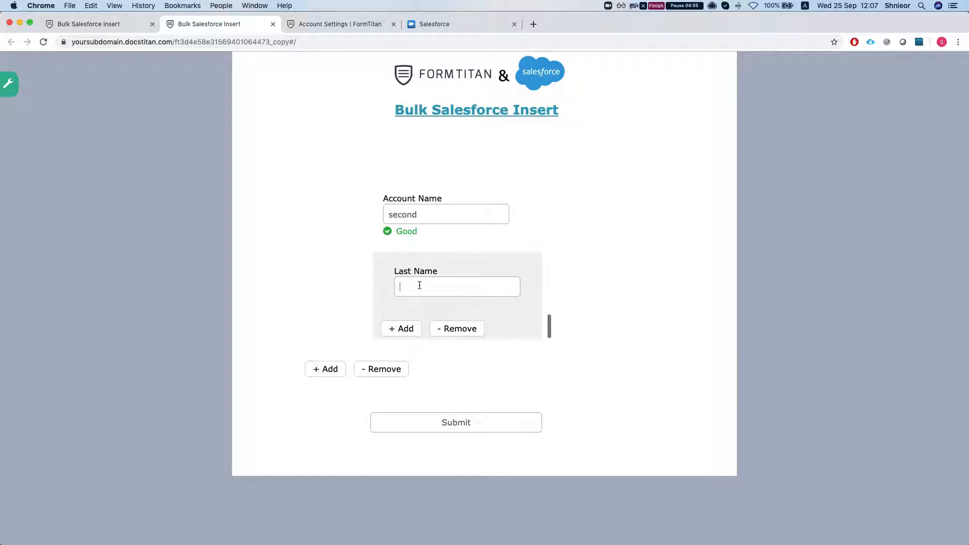
pyautogui.write('e')
pyautogui.click(401, 329)
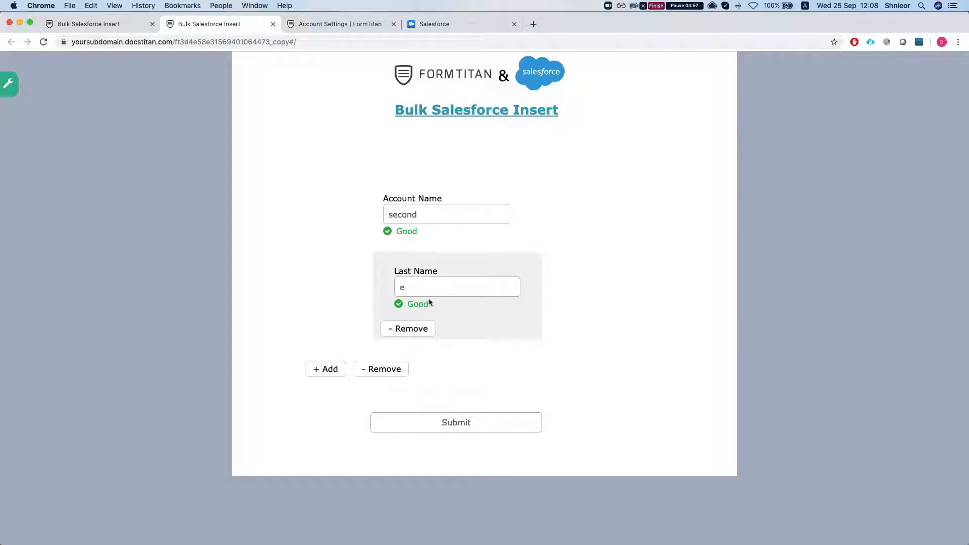
pyautogui.write('f')
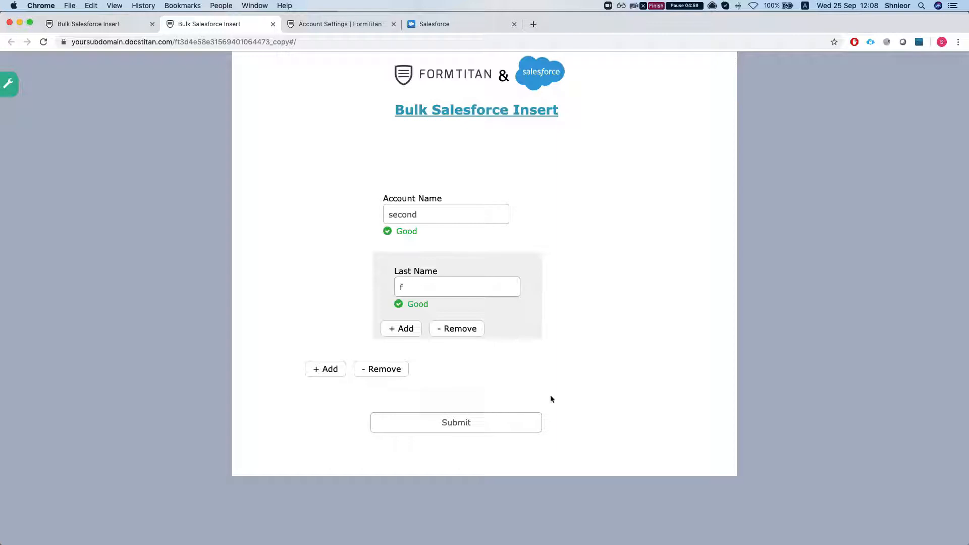
pyautogui.click(474, 424)
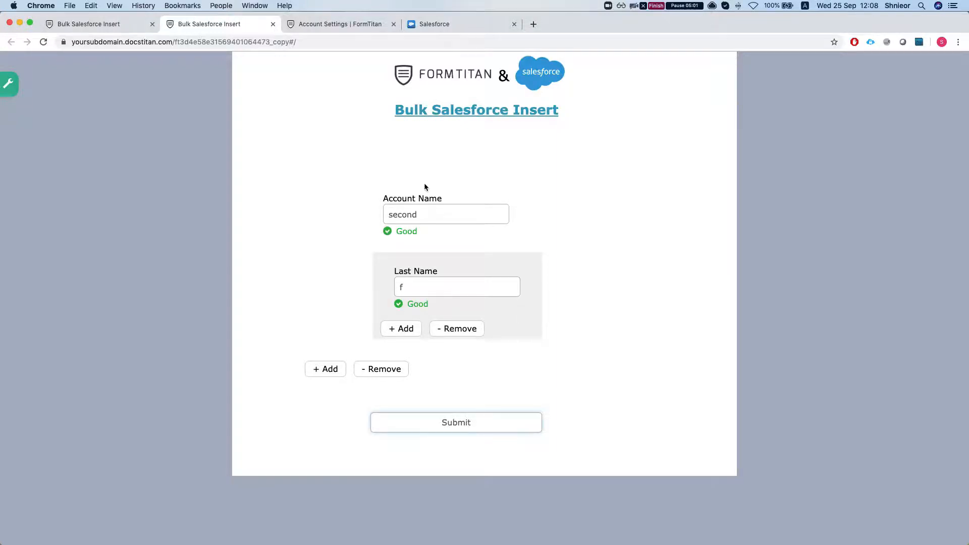
# Step: Switch to the FormTitan push logs and examine the latest account and contact create entries for the Bulk Salesforce Insert form
pyautogui.click(330, 27)
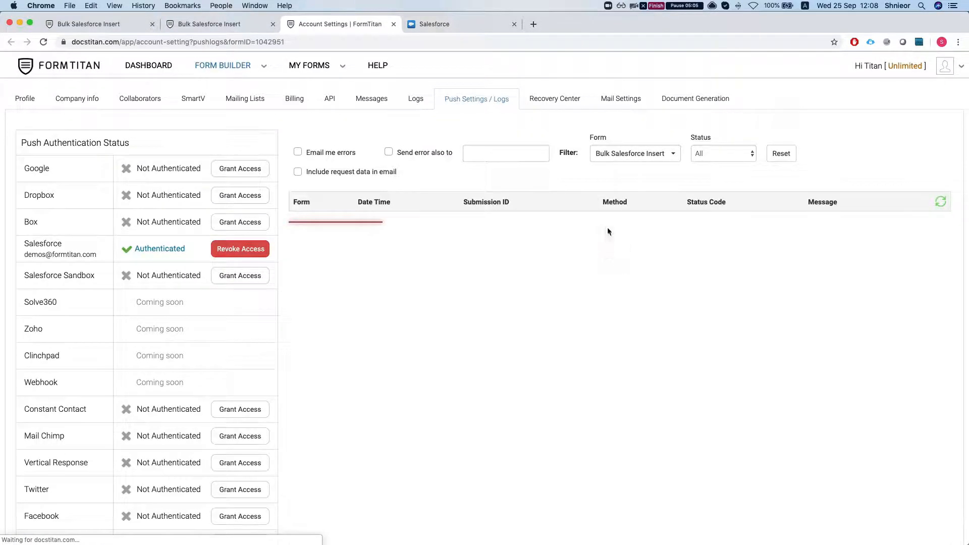
pyautogui.scroll(-2, 751, 305)
pyautogui.scroll(-3, 751, 303)
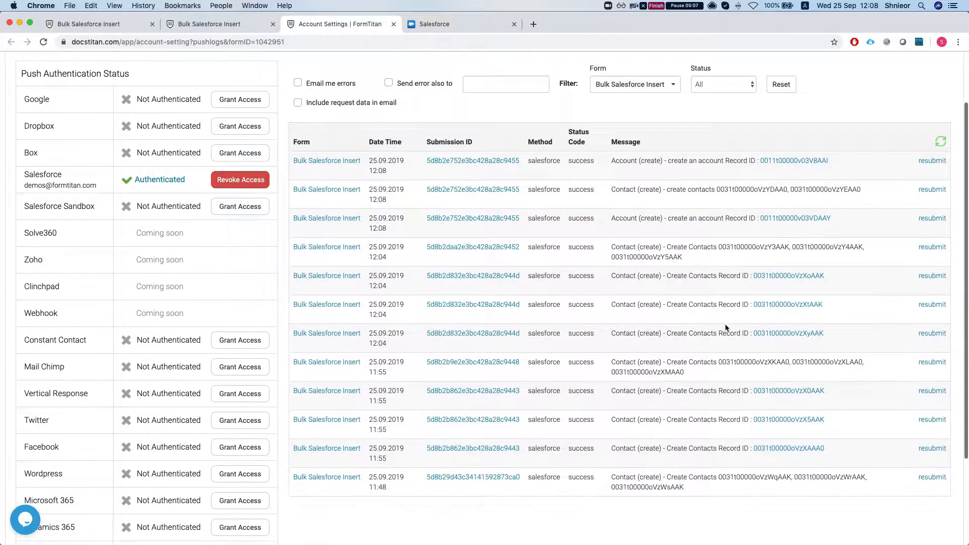
pyautogui.scroll(2, 809, 178)
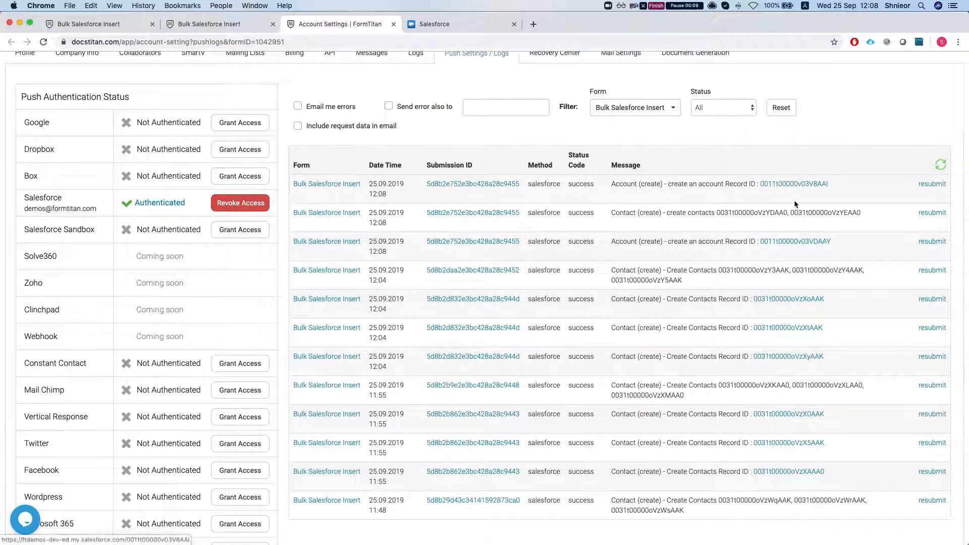
pyautogui.doubleClick(737, 268)
pyautogui.click(833, 273)
pyautogui.doubleClick(833, 273)
pyautogui.scroll(1, 807, 273)
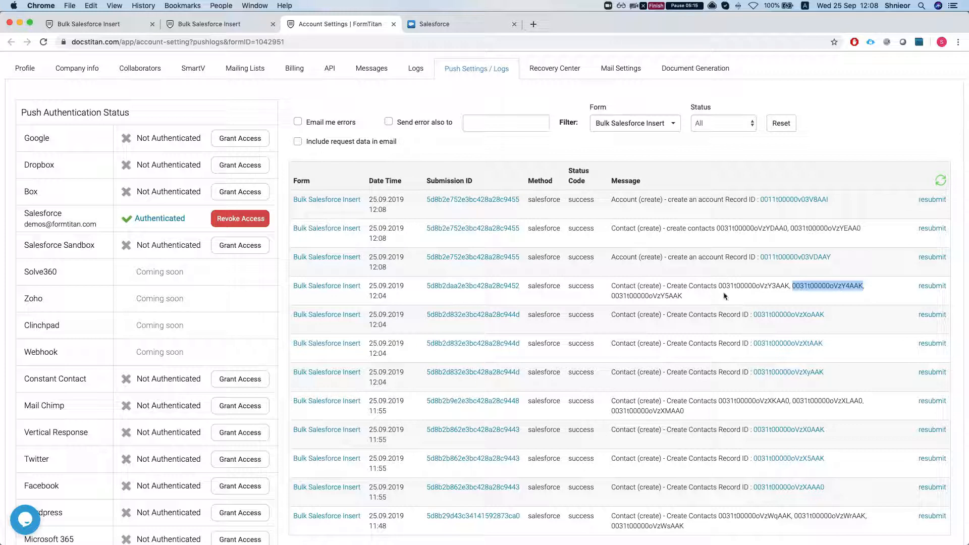
pyautogui.doubleClick(796, 228)
pyautogui.doubleClick(752, 228)
pyautogui.click(814, 226)
pyautogui.doubleClick(814, 226)
pyautogui.click(755, 237)
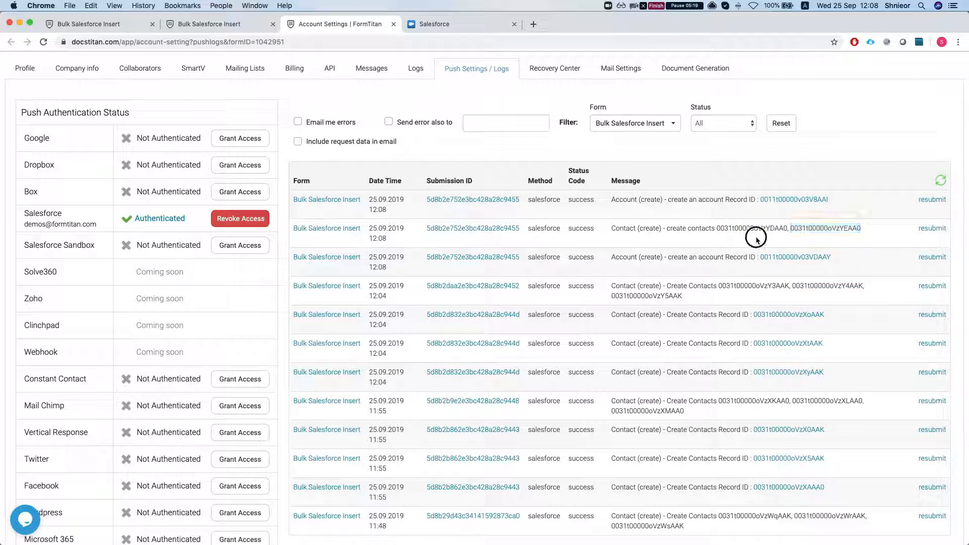
pyautogui.click(745, 228)
# Step: Open both newly created account records from the push log in separate browser tabs and check the related contacts of each
pyautogui.keyDown('super'); pyautogui.click(795, 200); pyautogui.keyUp('super')
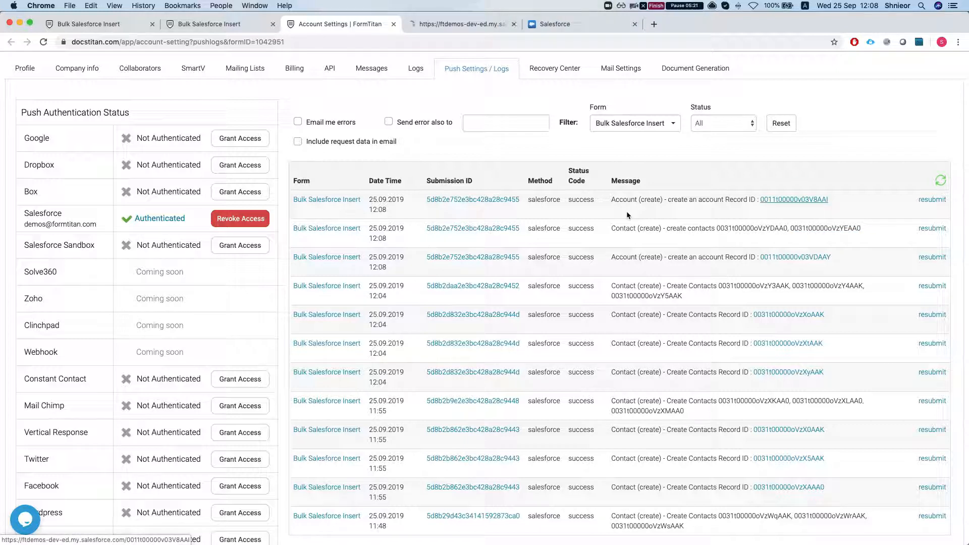
pyautogui.keyDown('super'); pyautogui.click(787, 257); pyautogui.keyUp('super')
pyautogui.click(441, 31)
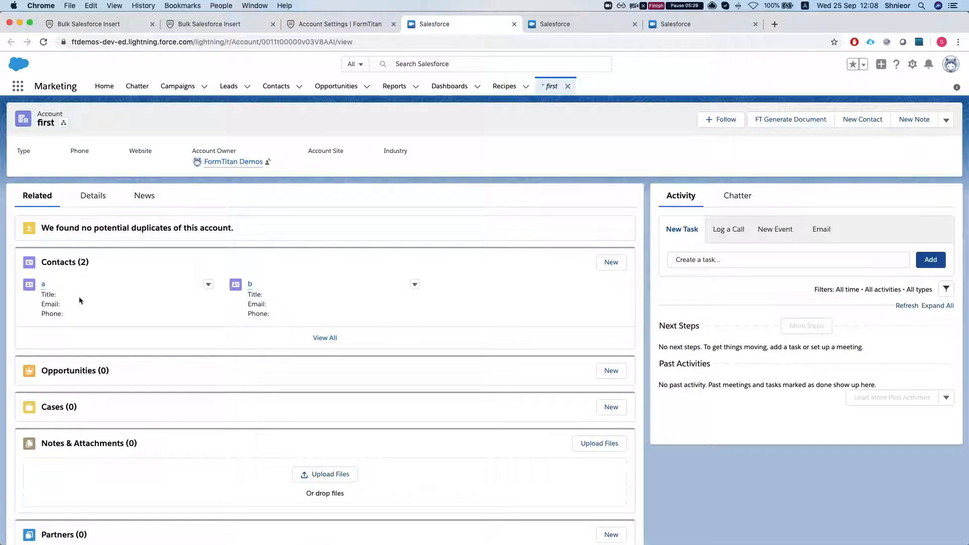
pyautogui.click(555, 24)
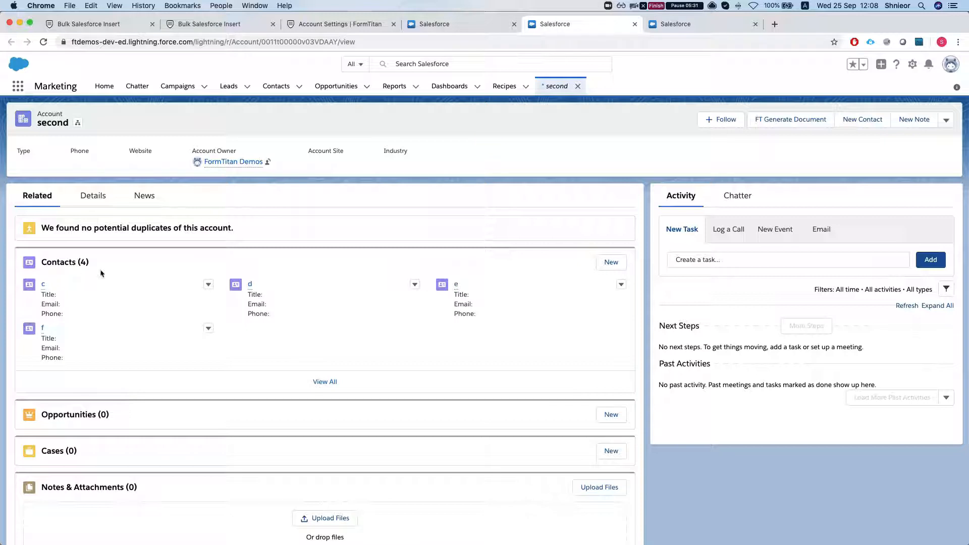
pyautogui.scroll(-2, 89, 305)
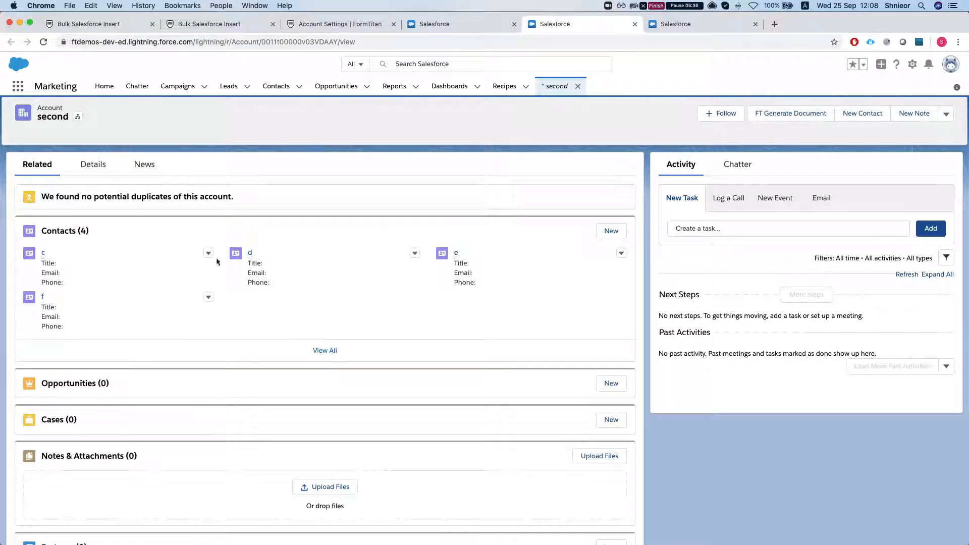
pyautogui.scroll(2, 212, 310)
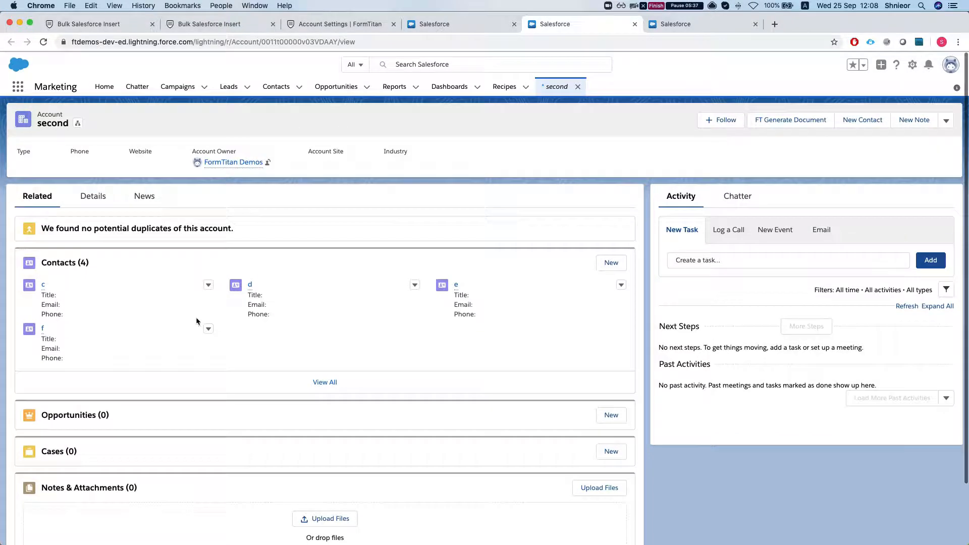